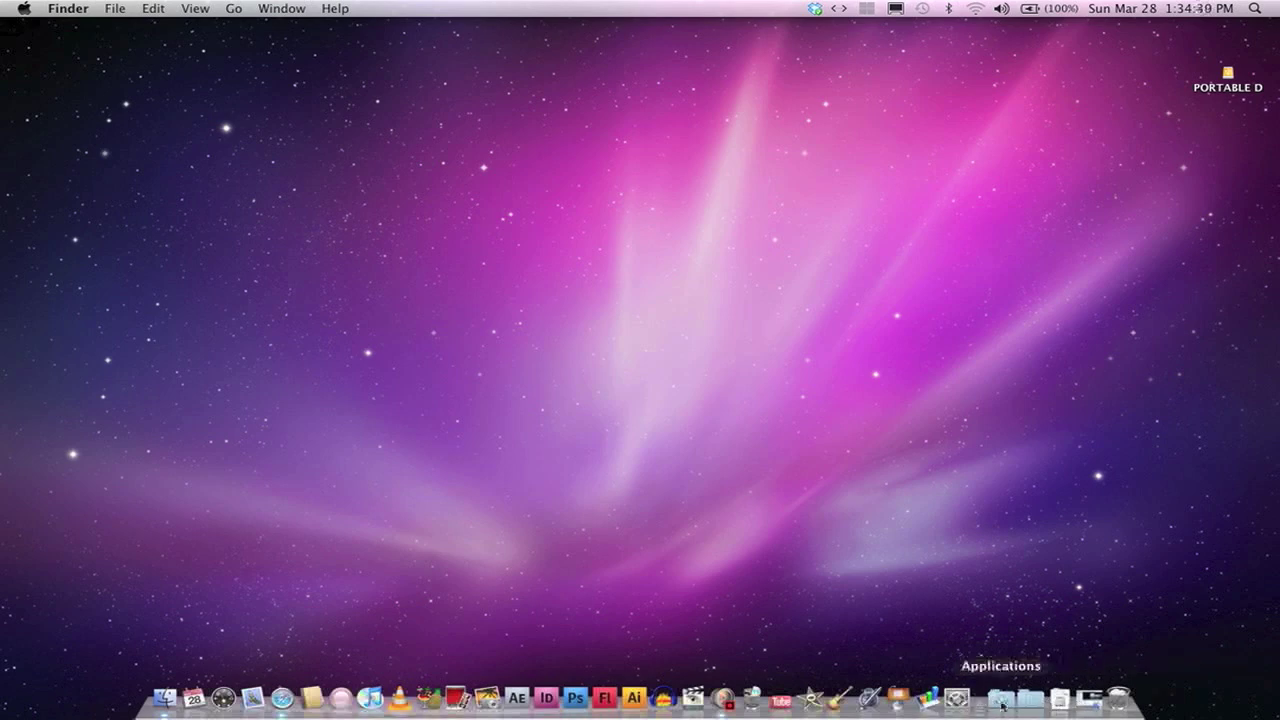
Step: Launch iWeb from the Applications stack, decline the MobileMe offer, and start Safari
left_click(1000, 700)
scroll(605, 583, "down", 5)
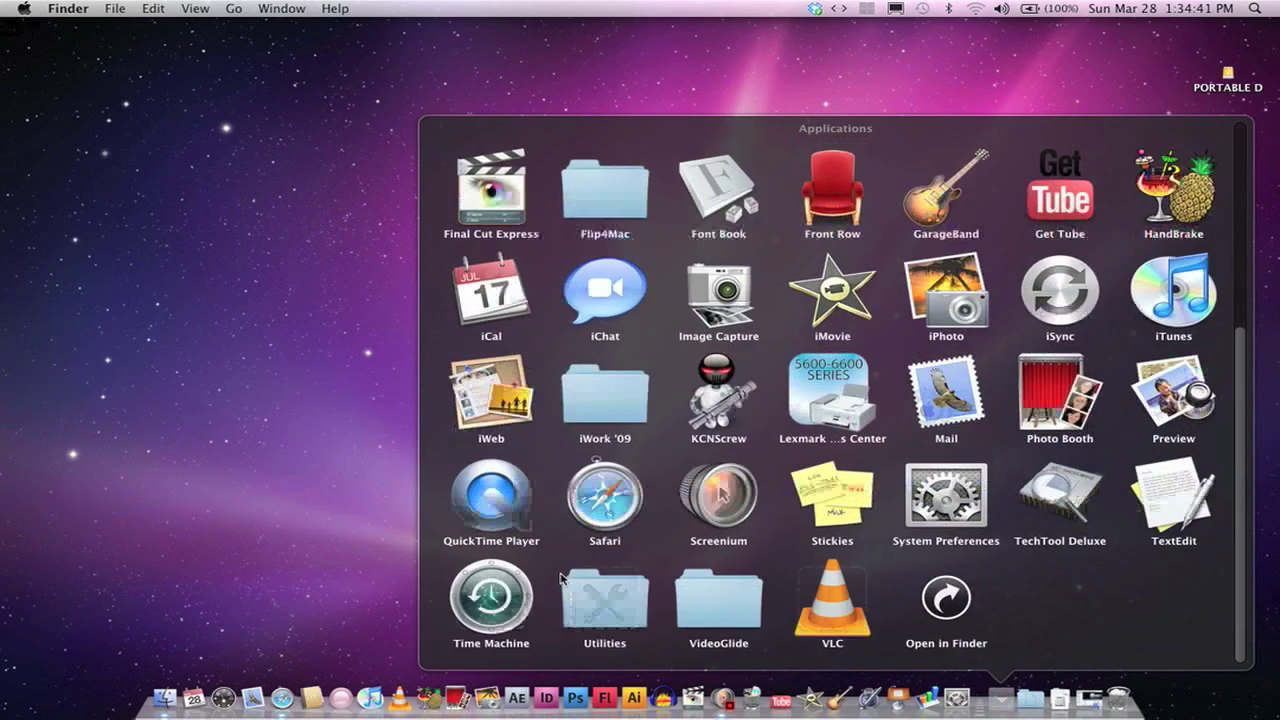
left_click(500, 422)
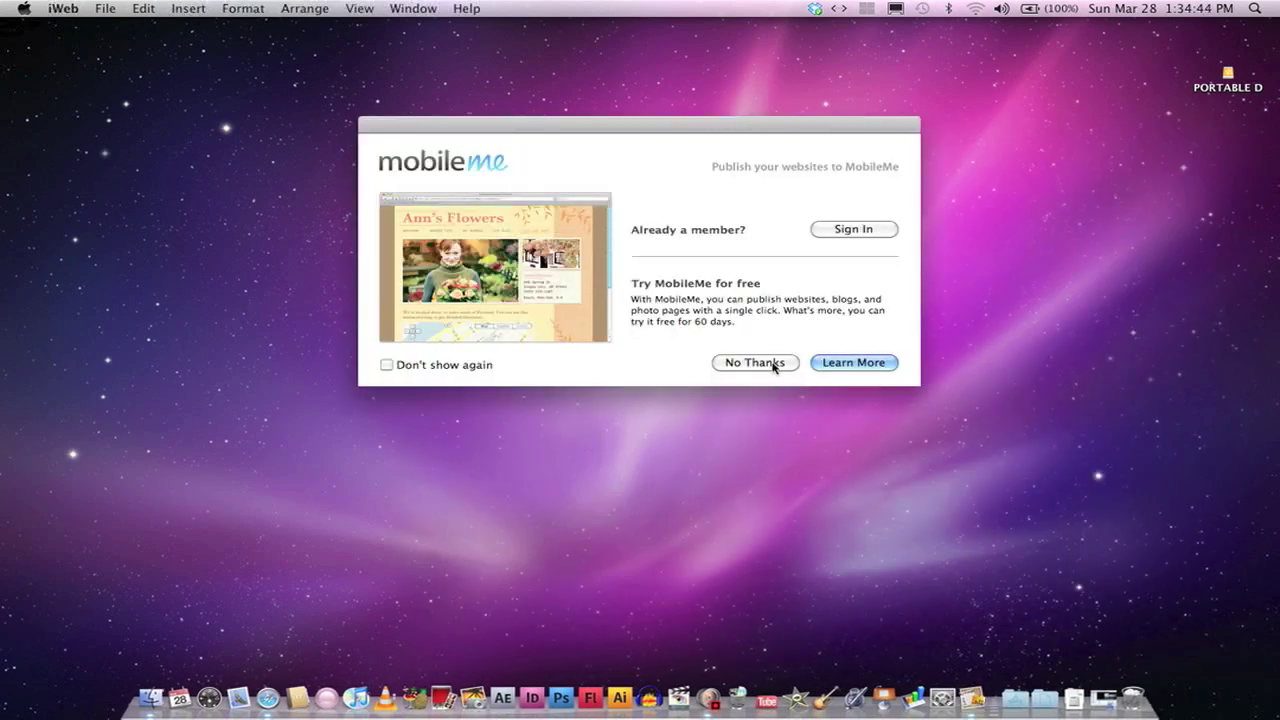
left_click(772, 363)
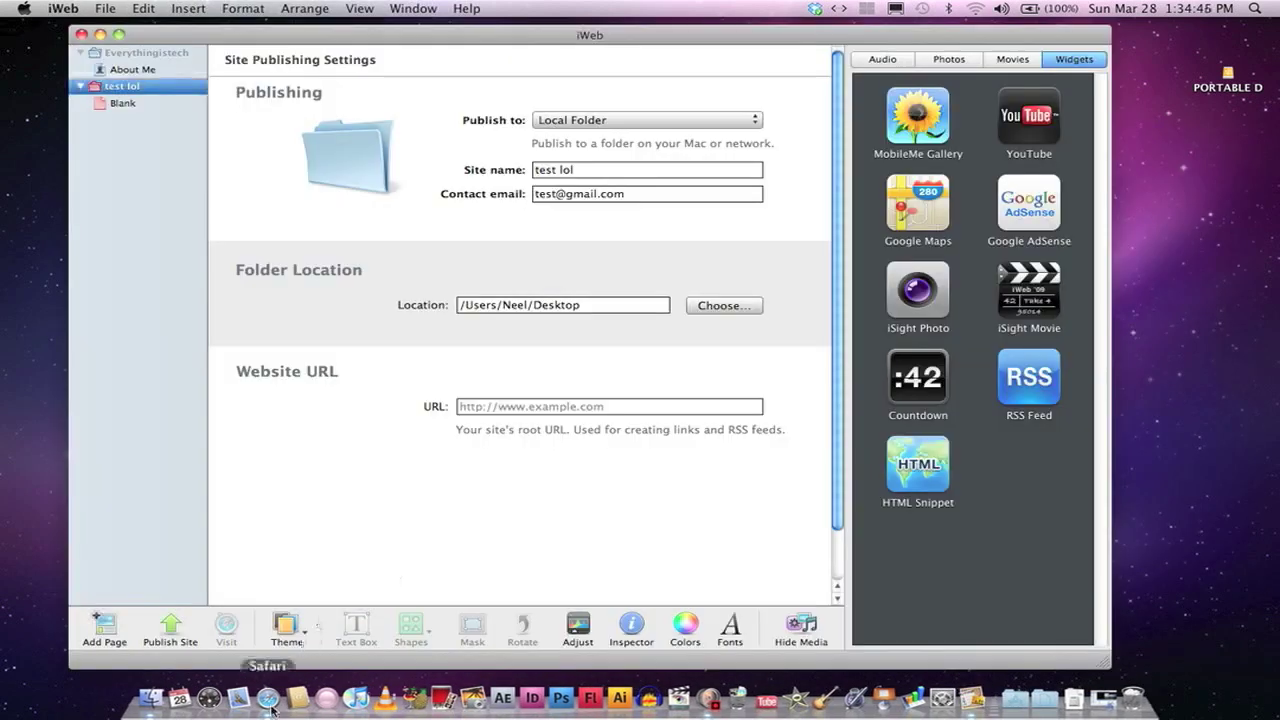
left_click(268, 698)
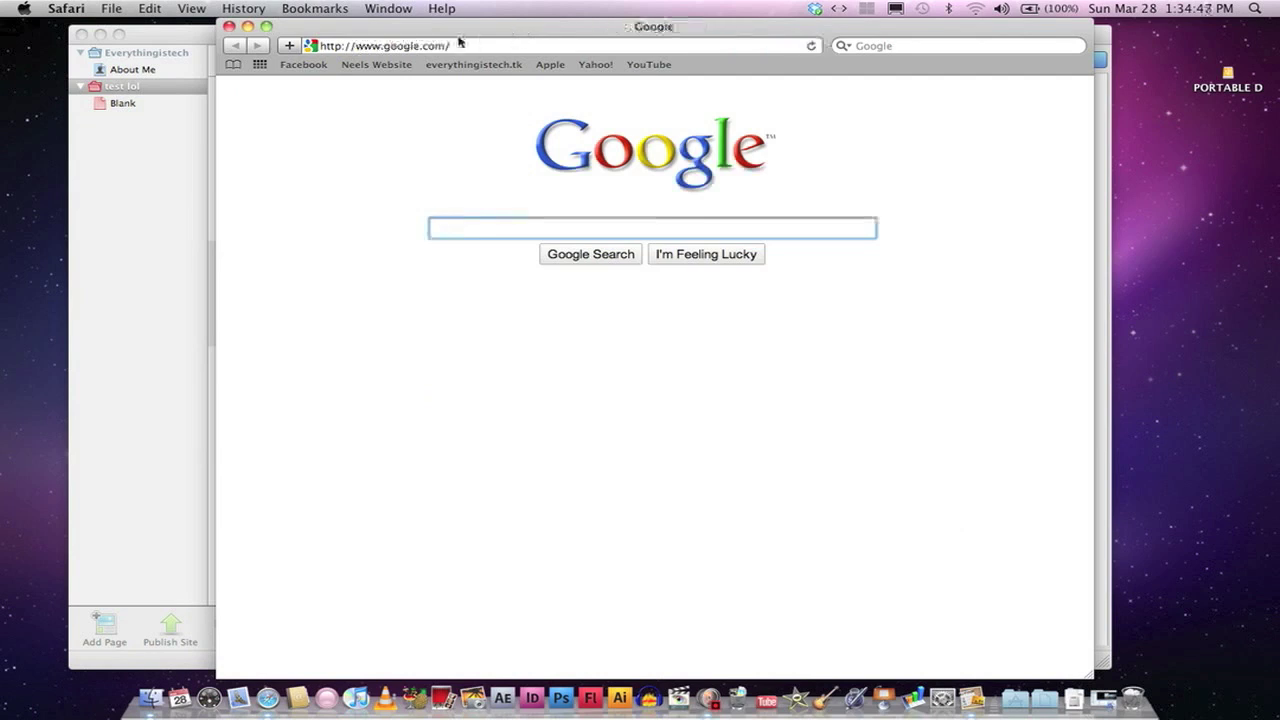
left_click(460, 43)
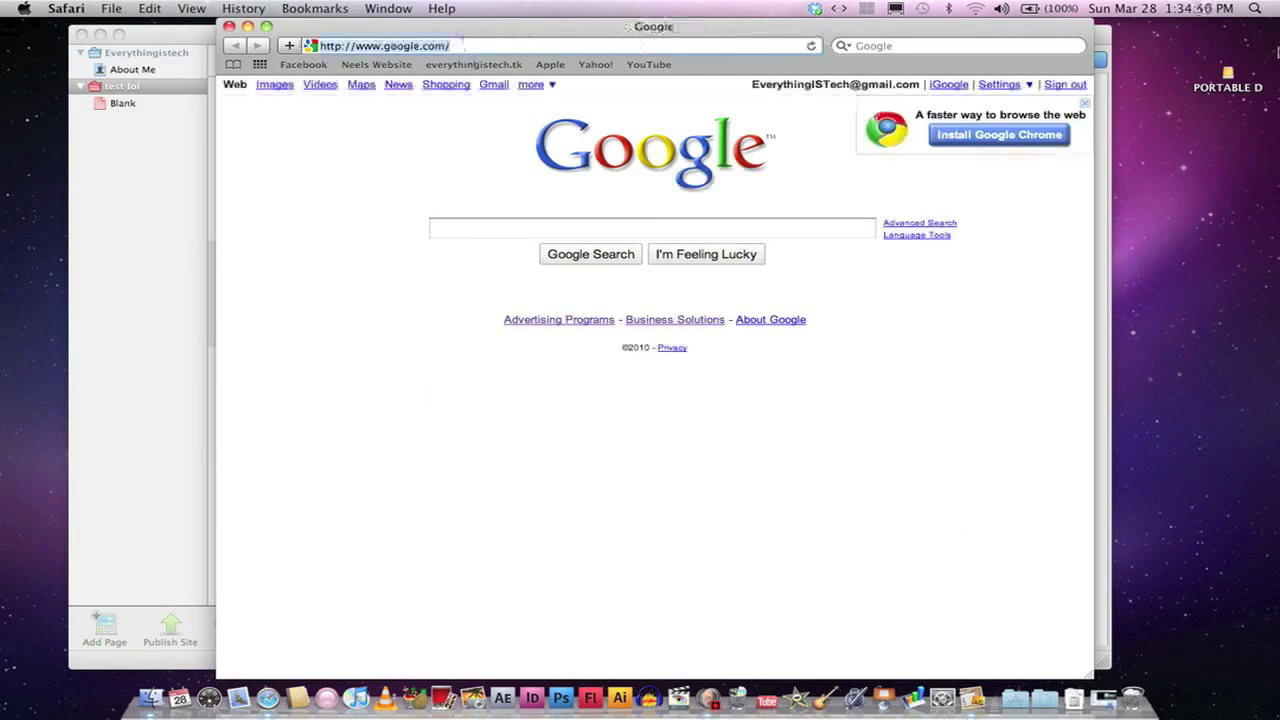
type("drop")
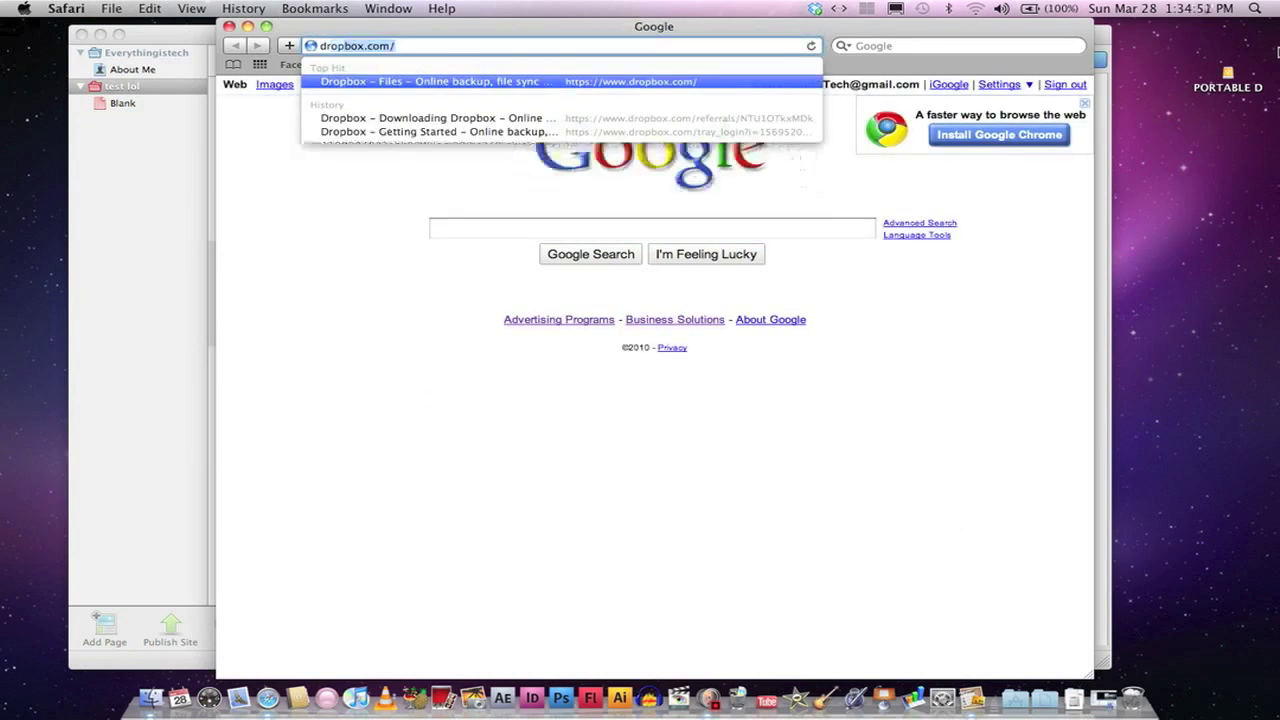
type("box.com")
key("Return")
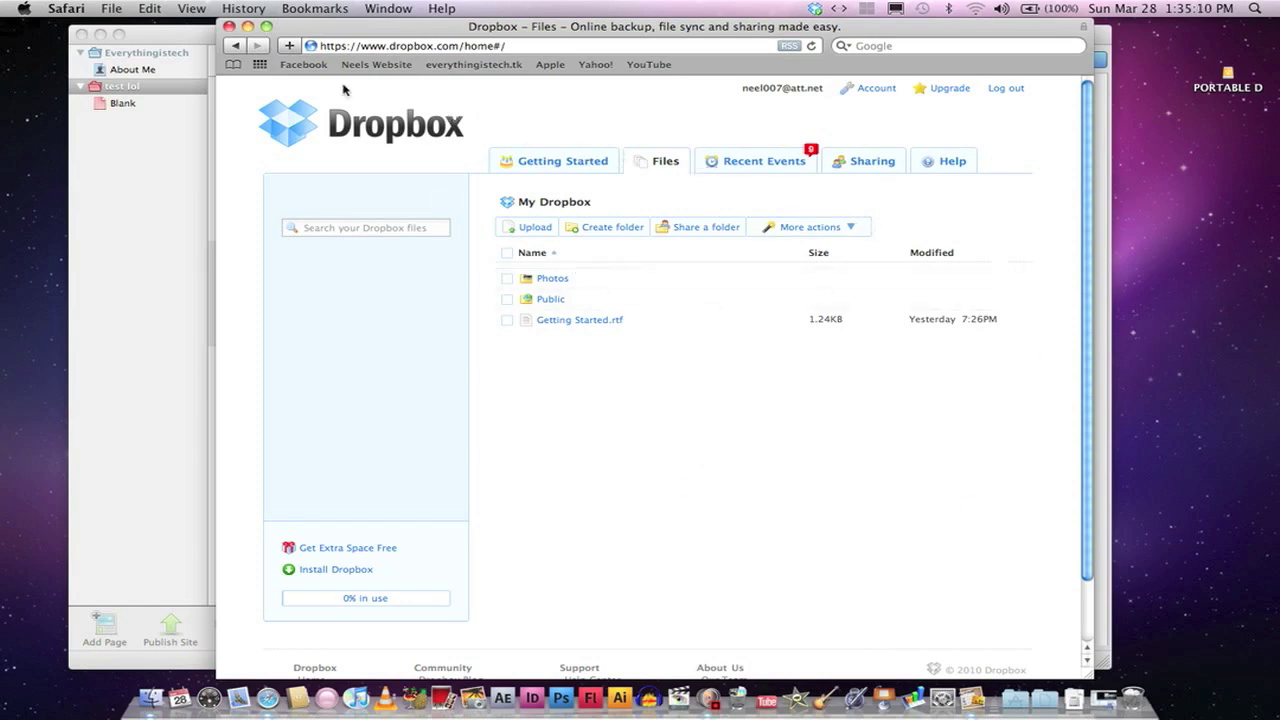
left_click(229, 26)
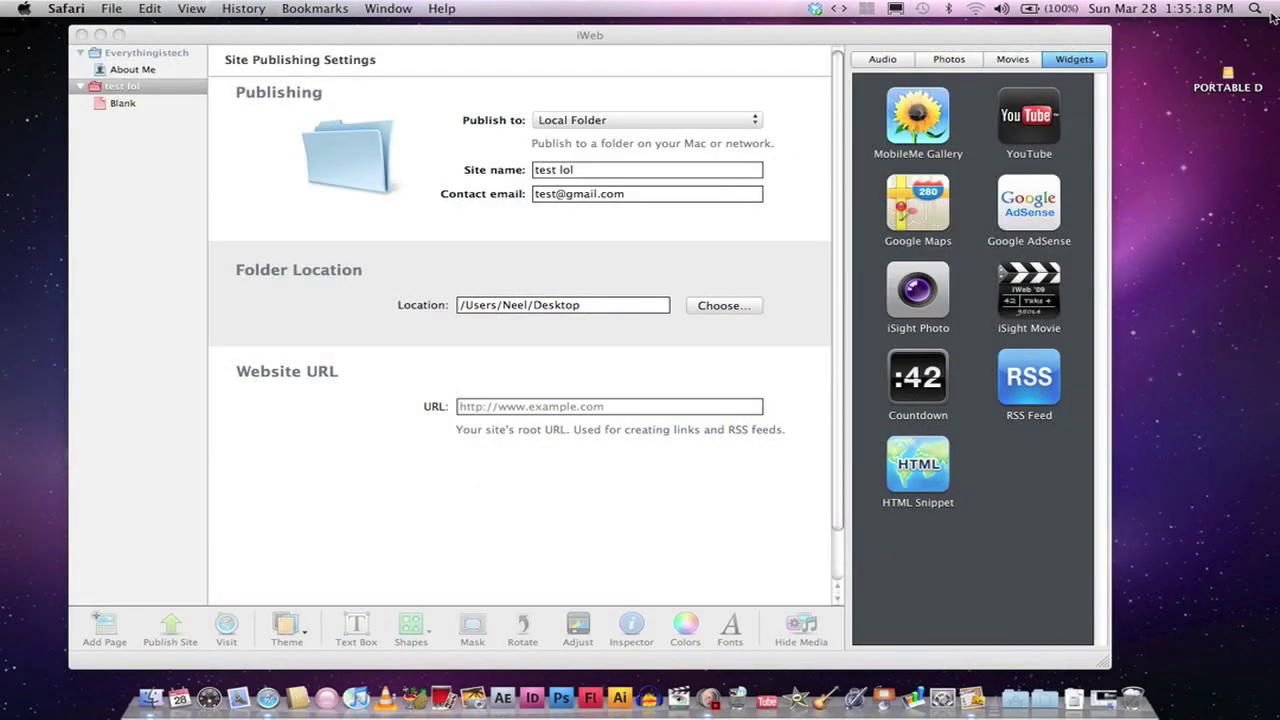
left_click(1266, 8)
type("dropbox")
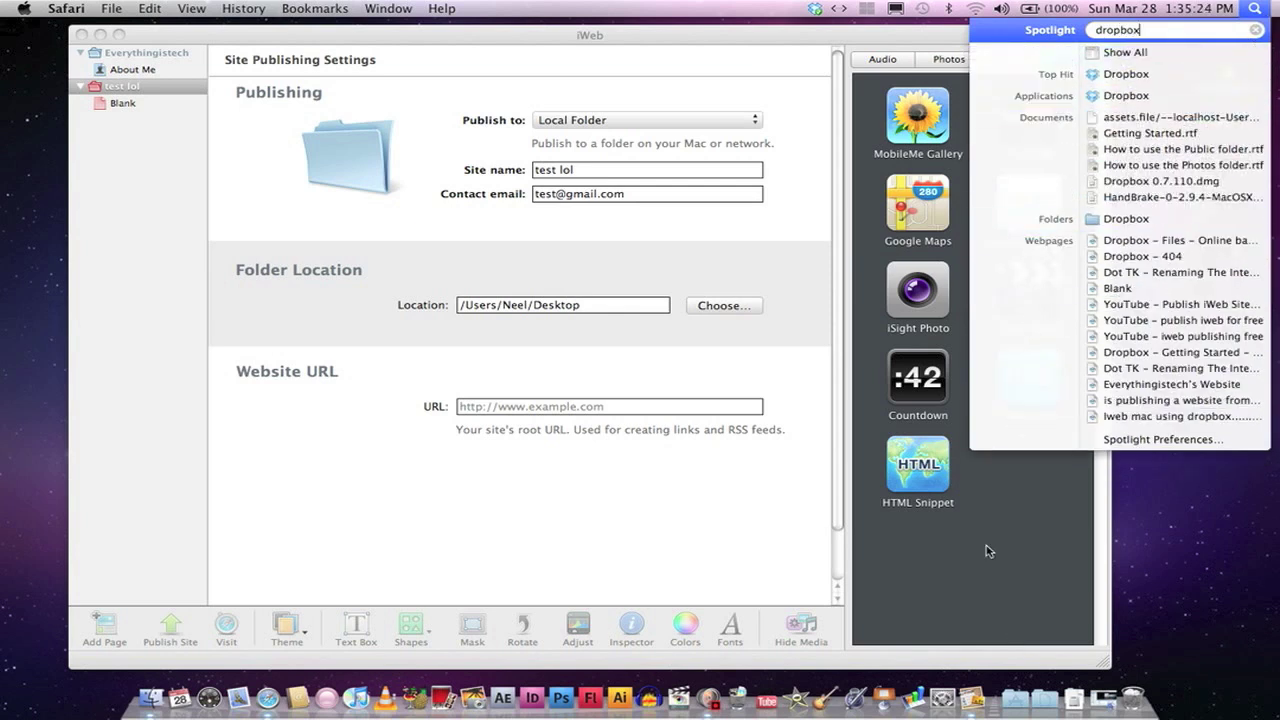
left_click(878, 88)
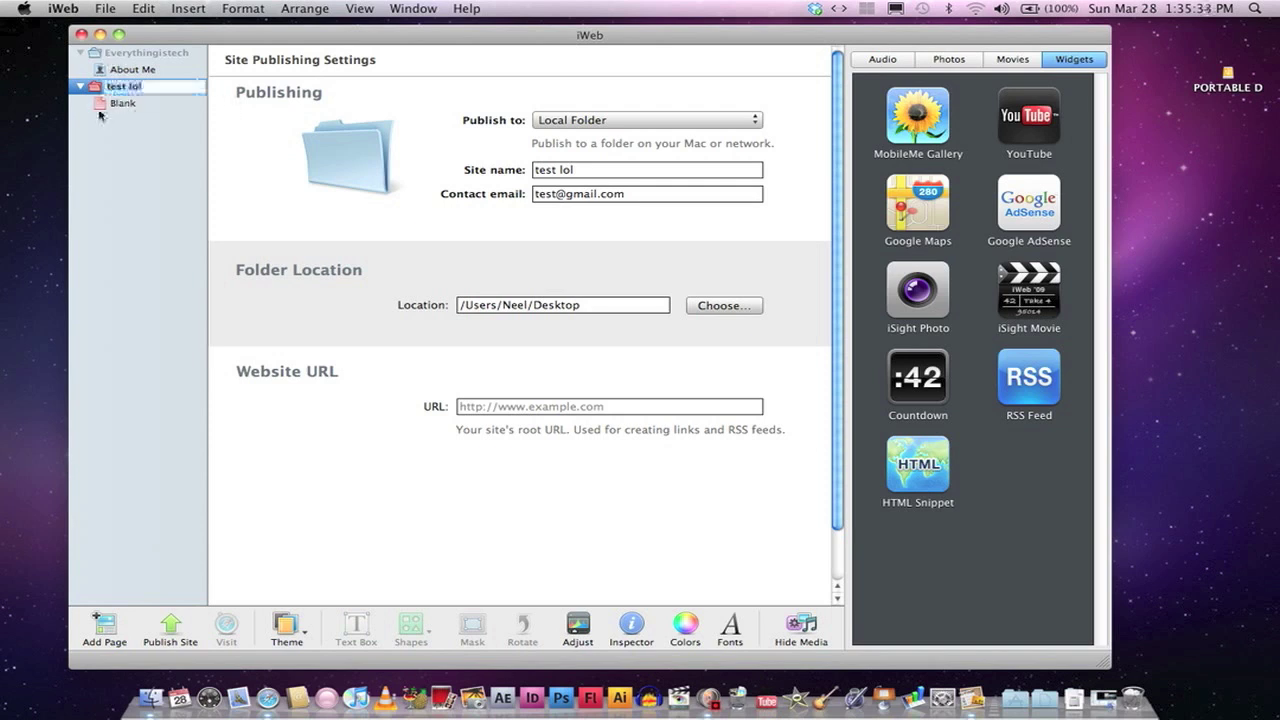
left_click(101, 112)
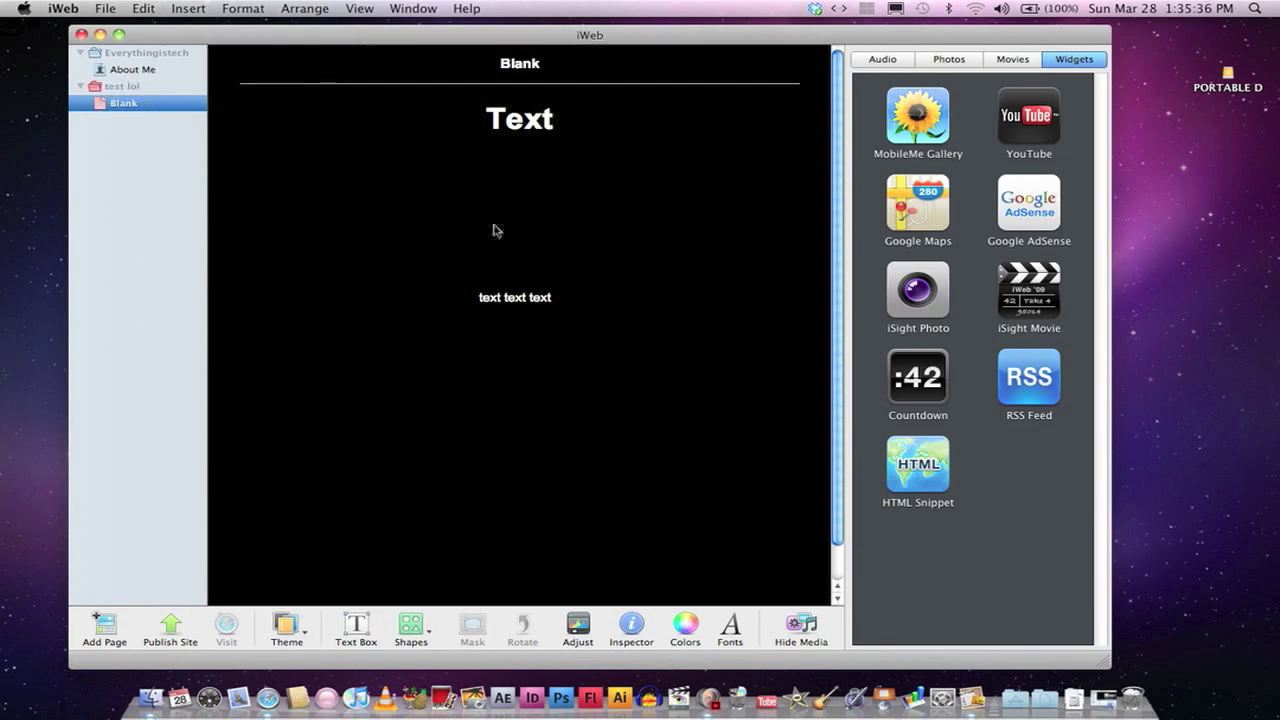
Step: Create a new site using the Black theme's Welcome template
left_click(410, 187)
right_click(120, 178)
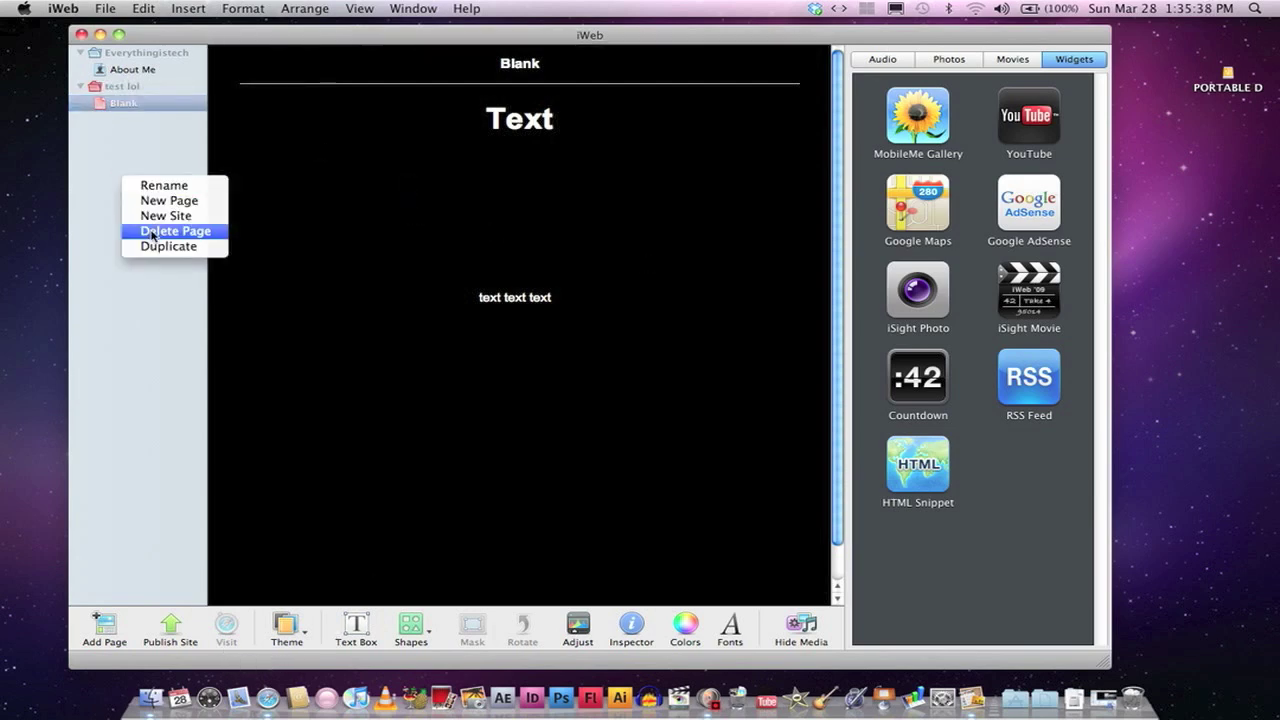
left_click(160, 215)
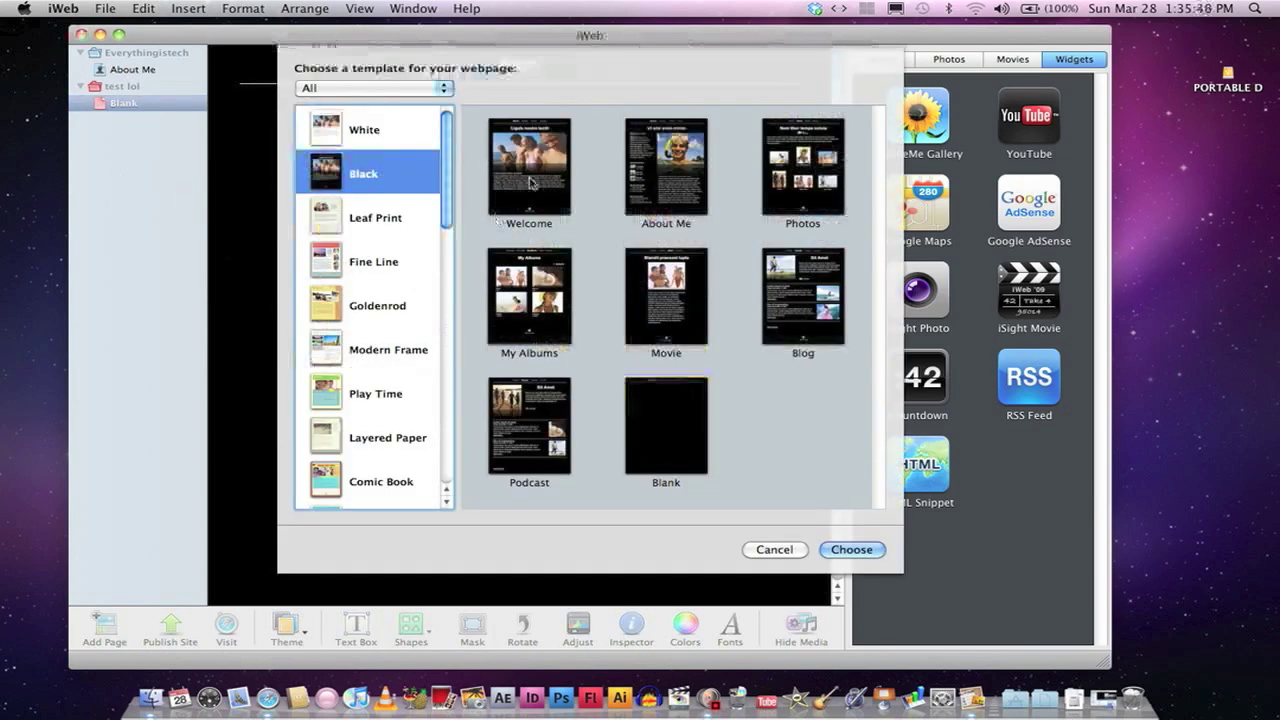
key("Return")
Step: Delete the photo, body paragraph and Lorem ipsum heading from the Welcome page
left_click(440, 255)
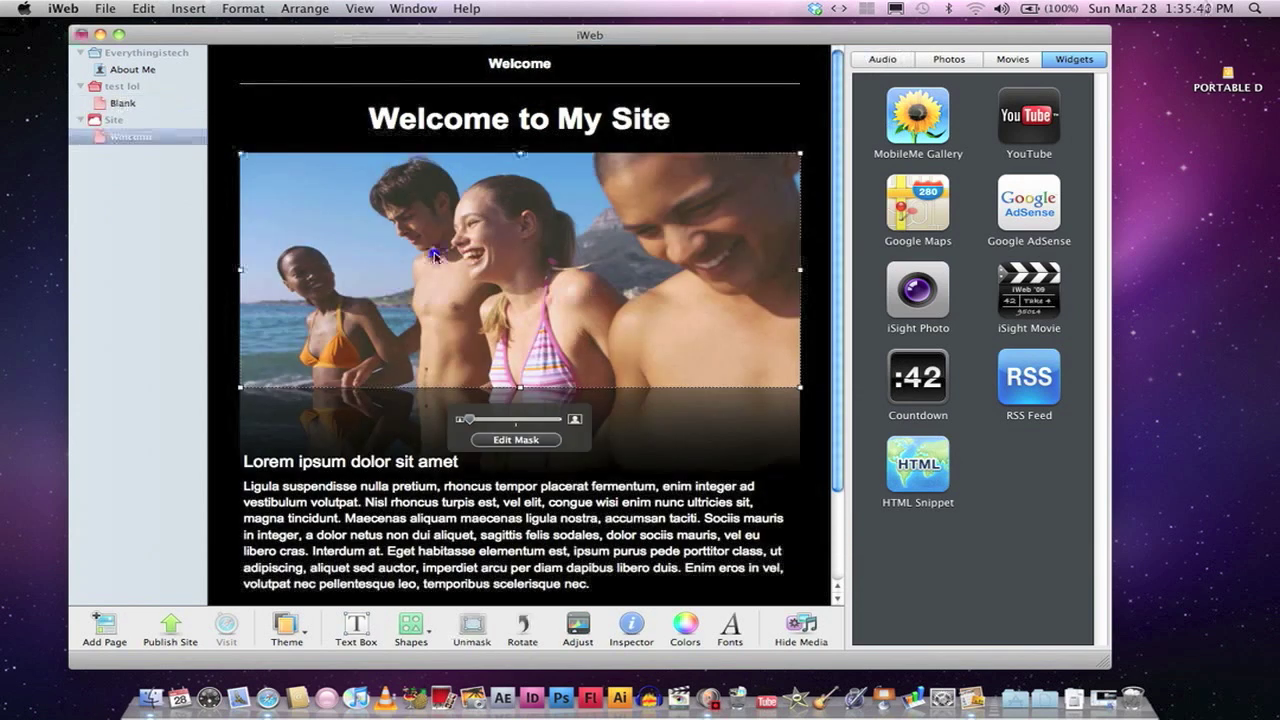
key("Delete")
left_click(468, 527)
key("Delete")
left_click(410, 451)
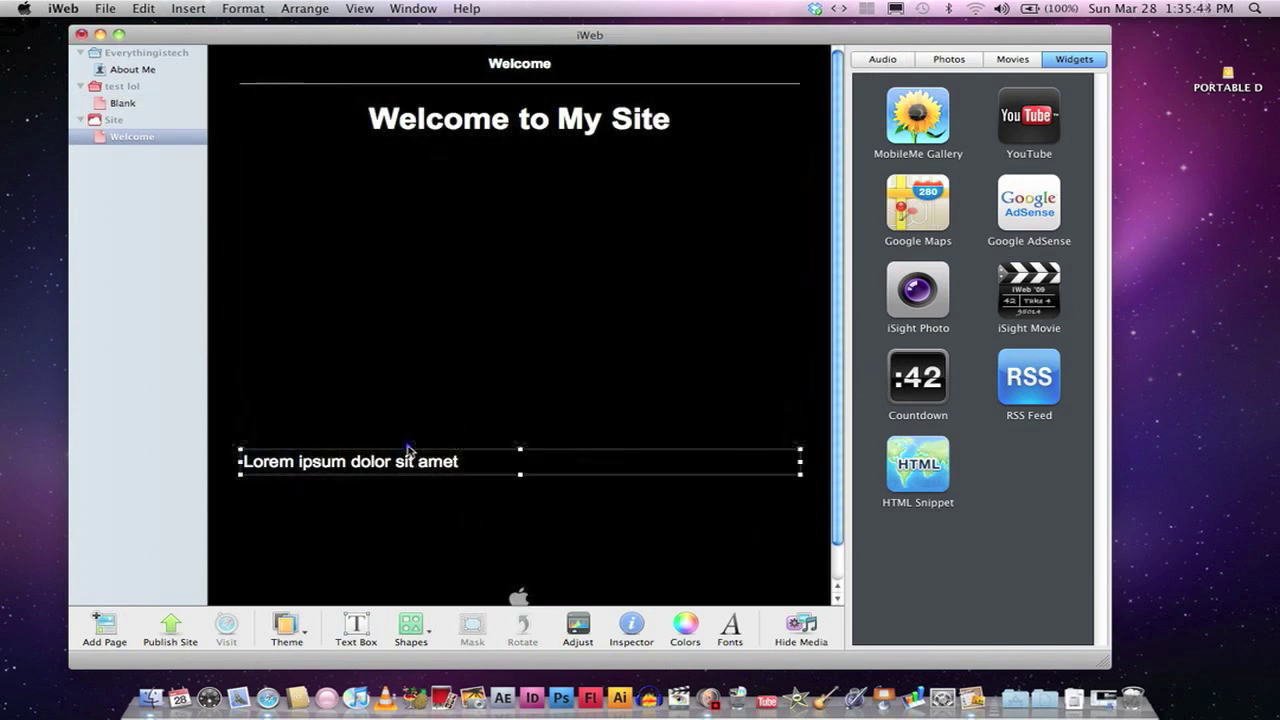
key("Delete")
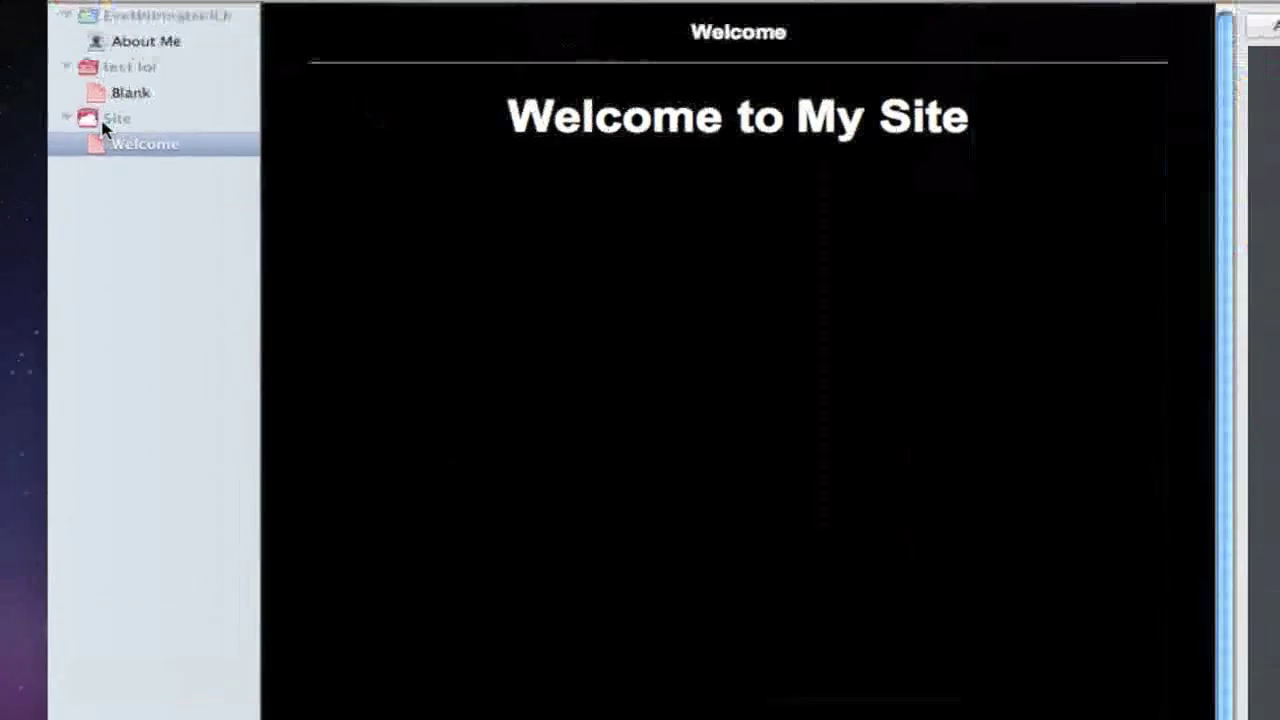
Step: Set the site to publish to a local folder, named 'lol', with a contact e-mail
left_click(105, 122)
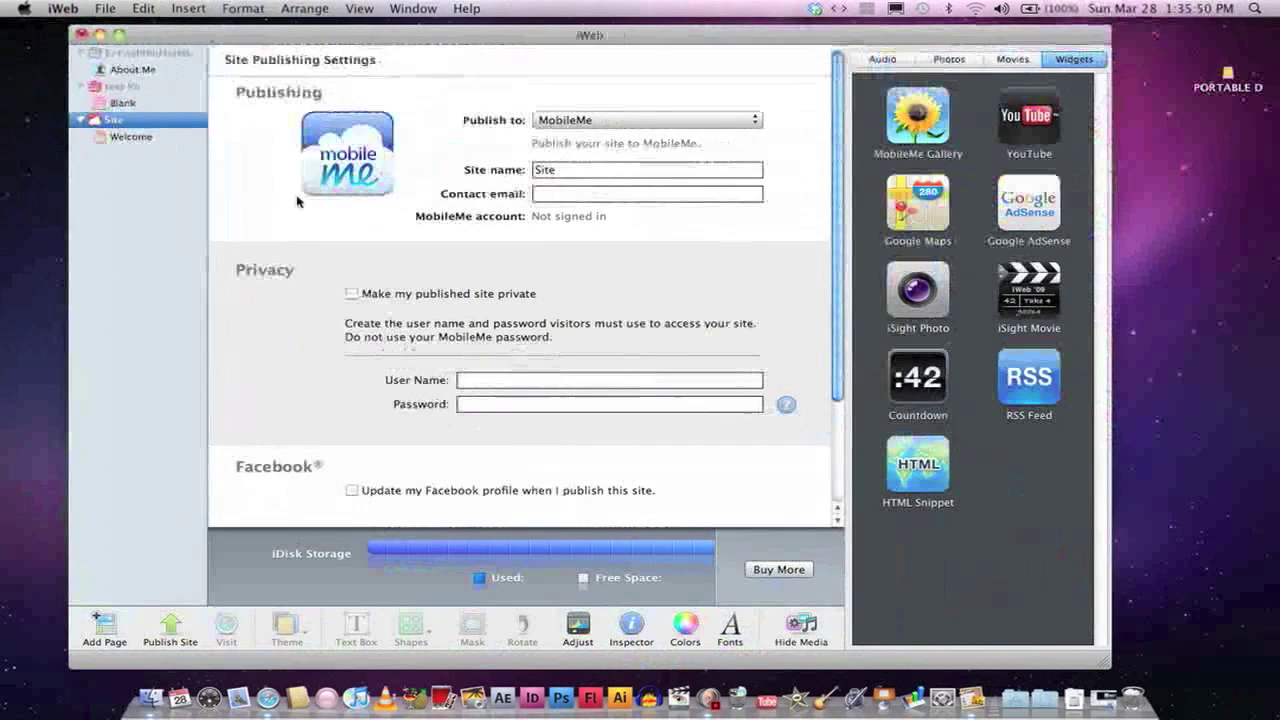
left_click(781, 146)
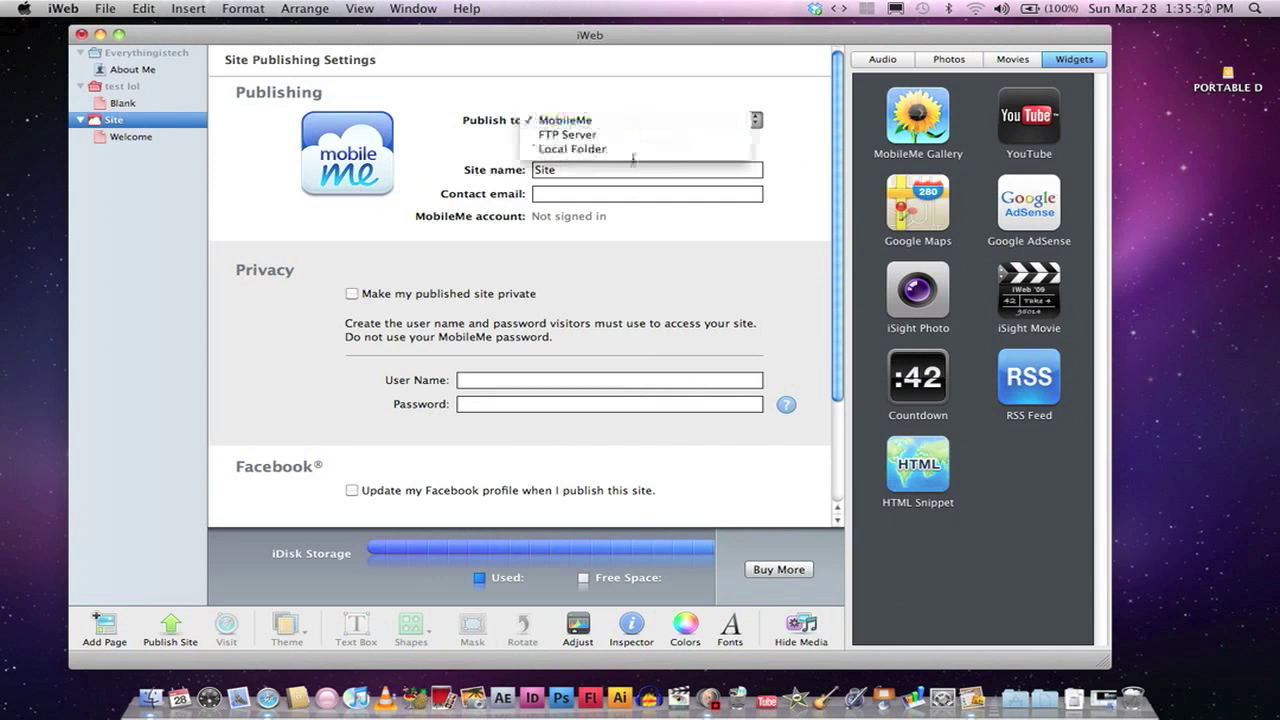
left_click(628, 148)
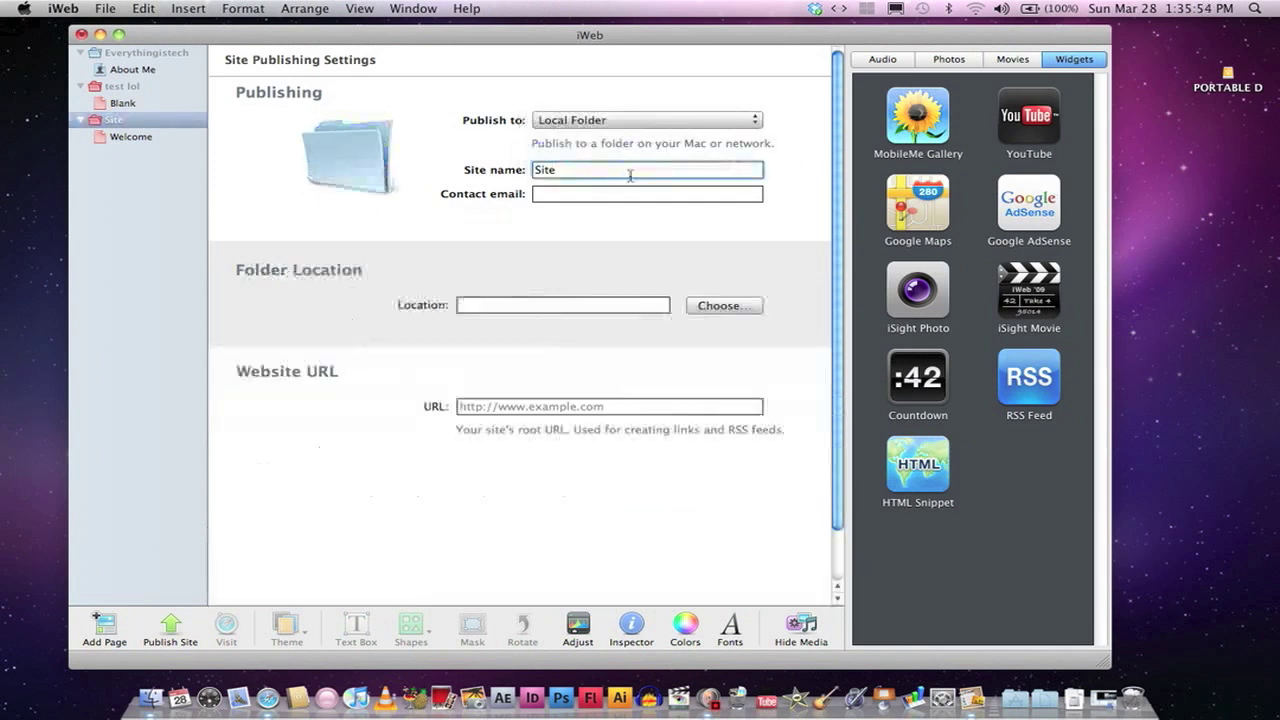
type("loltest")
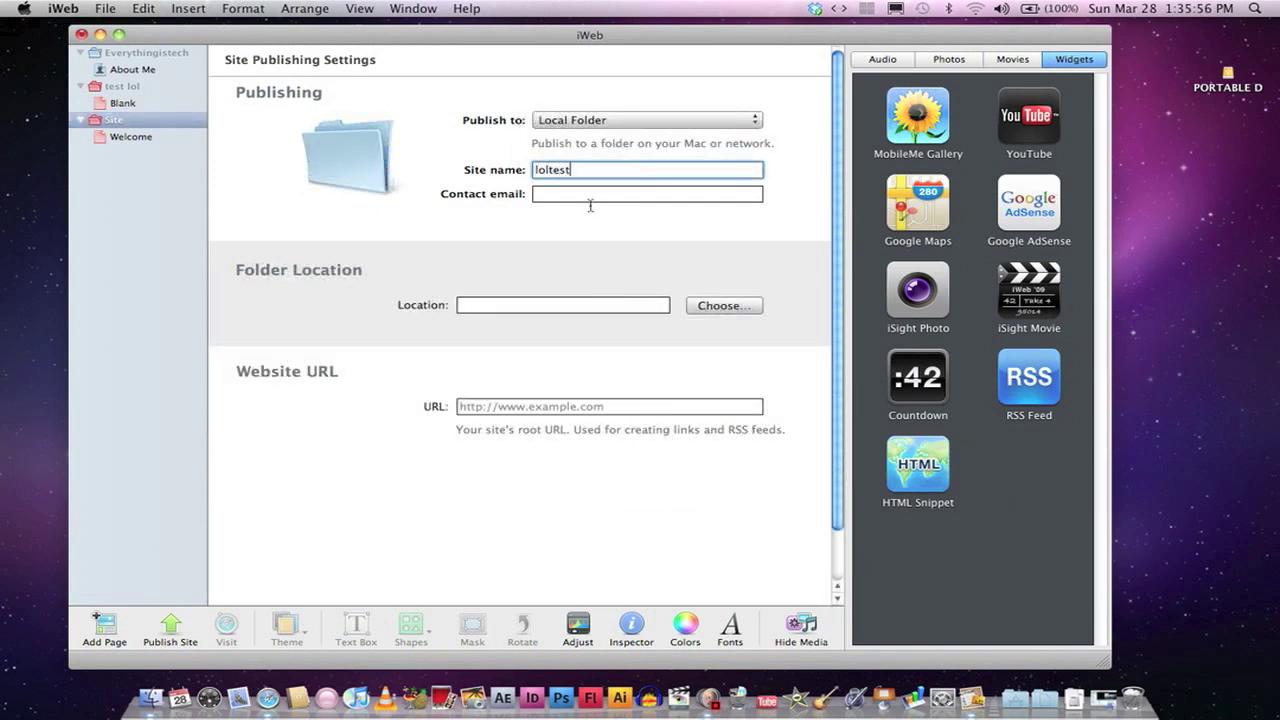
left_click(585, 191)
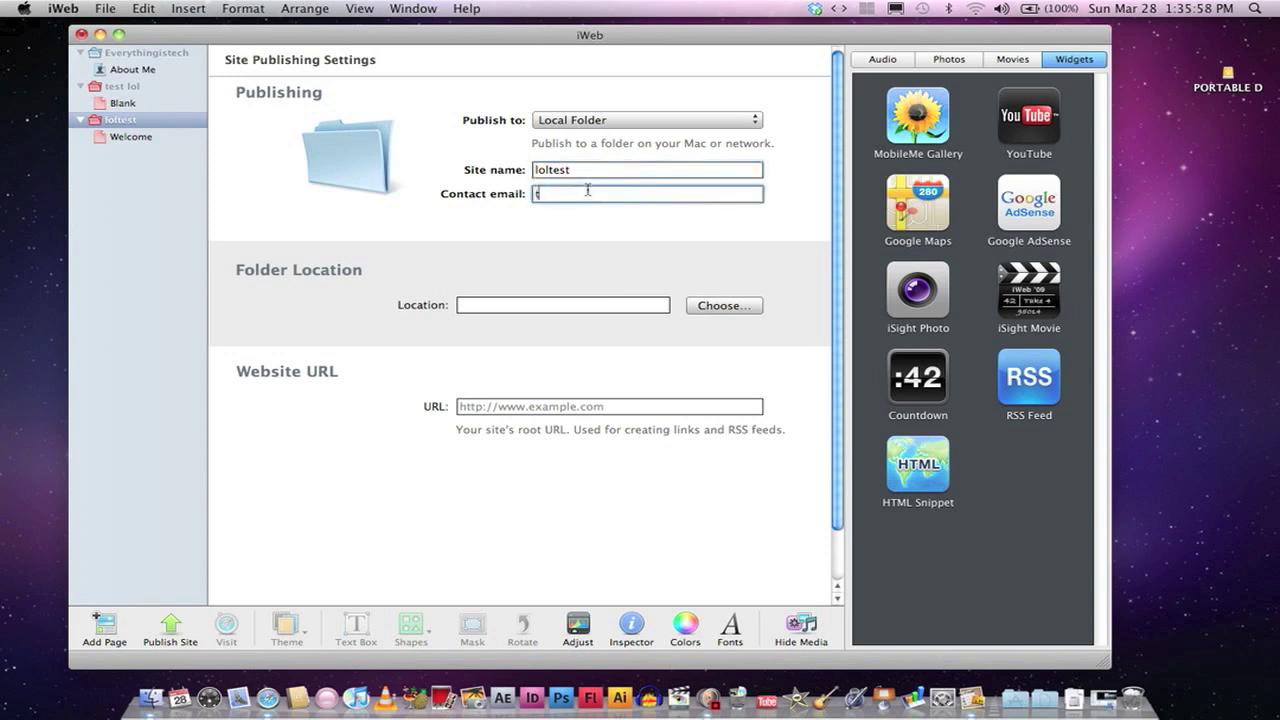
type("test@gmail.com")
key("Tab")
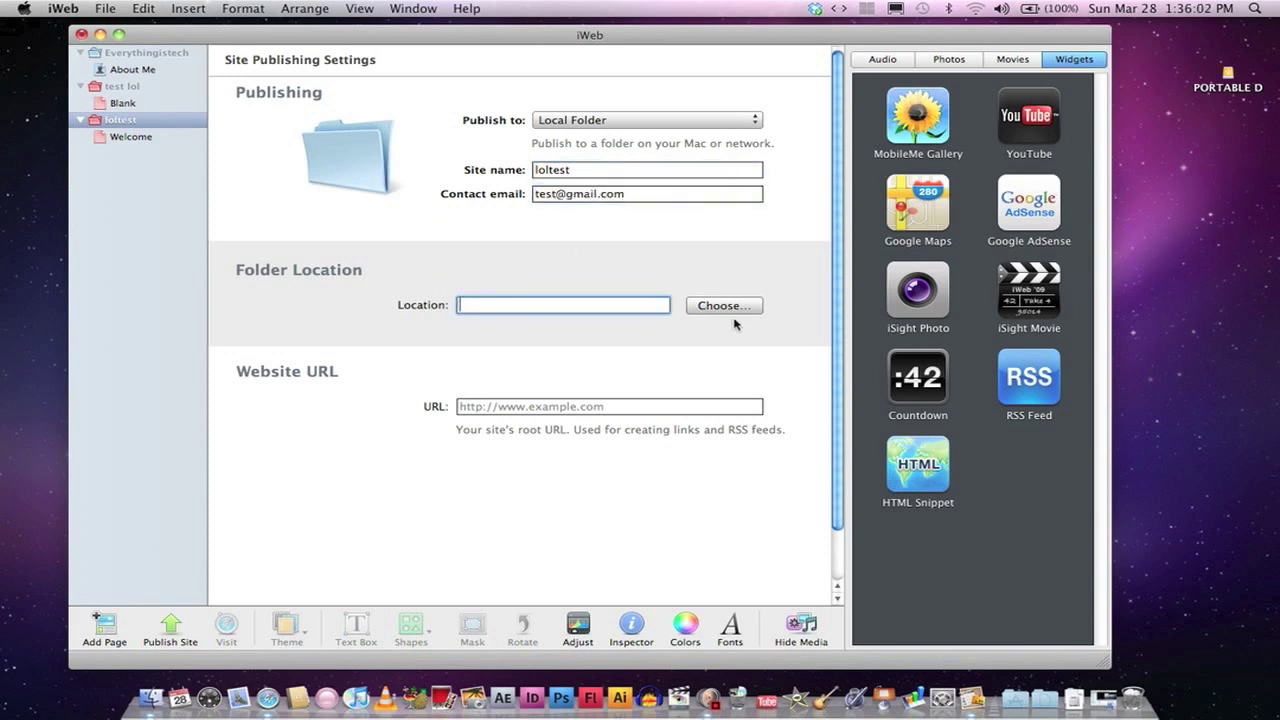
Step: Create a Desktop folder 'loltestwebsite' and choose it as the site's location
left_click(717, 309)
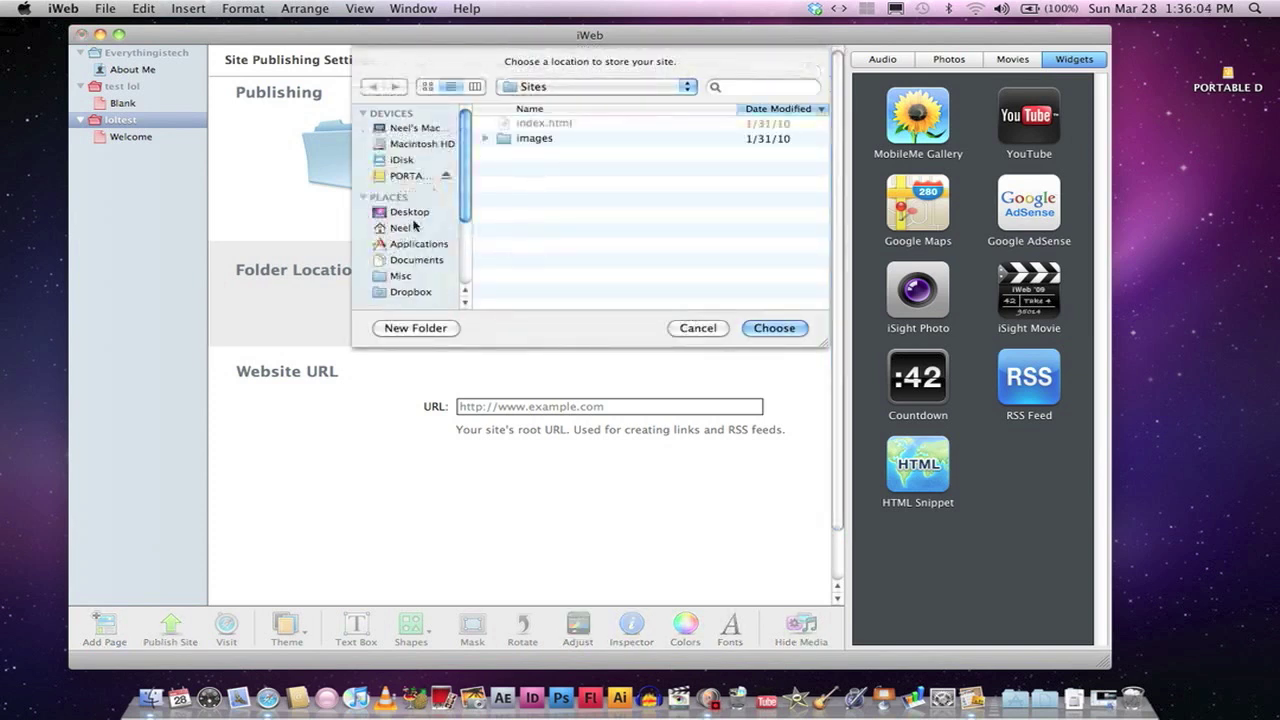
left_click(405, 214)
left_click(438, 328)
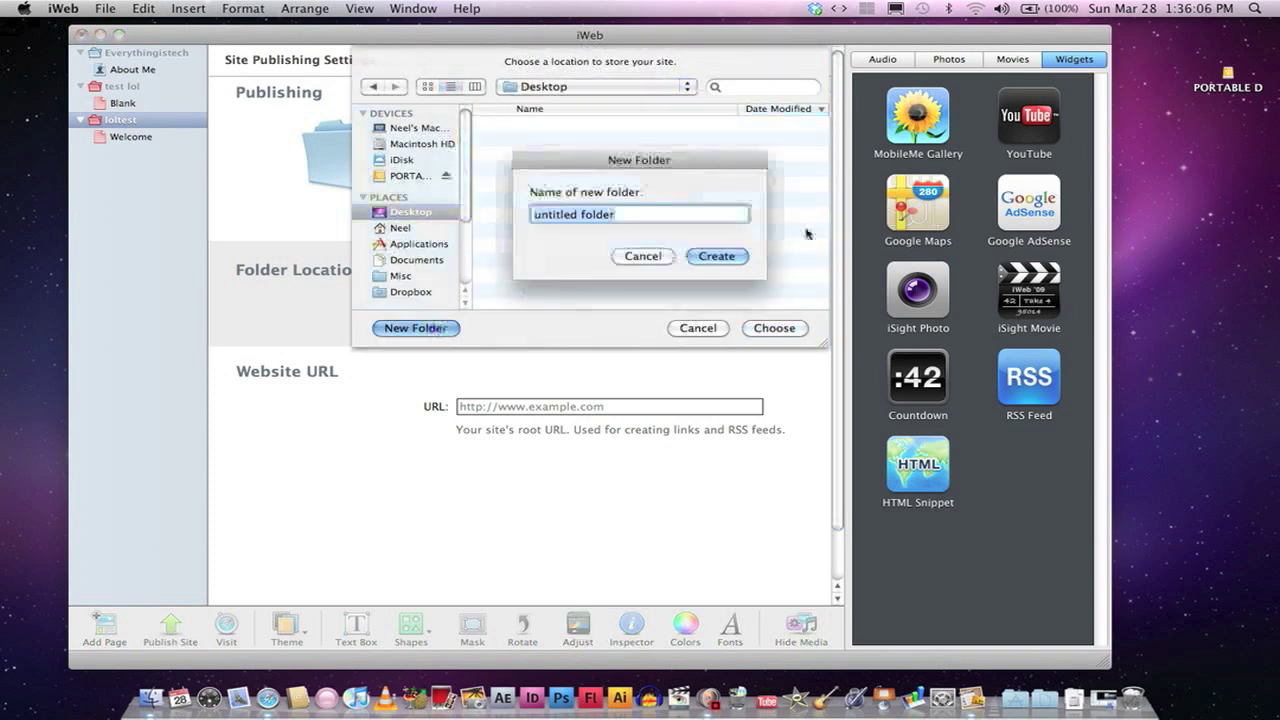
type("loltest")
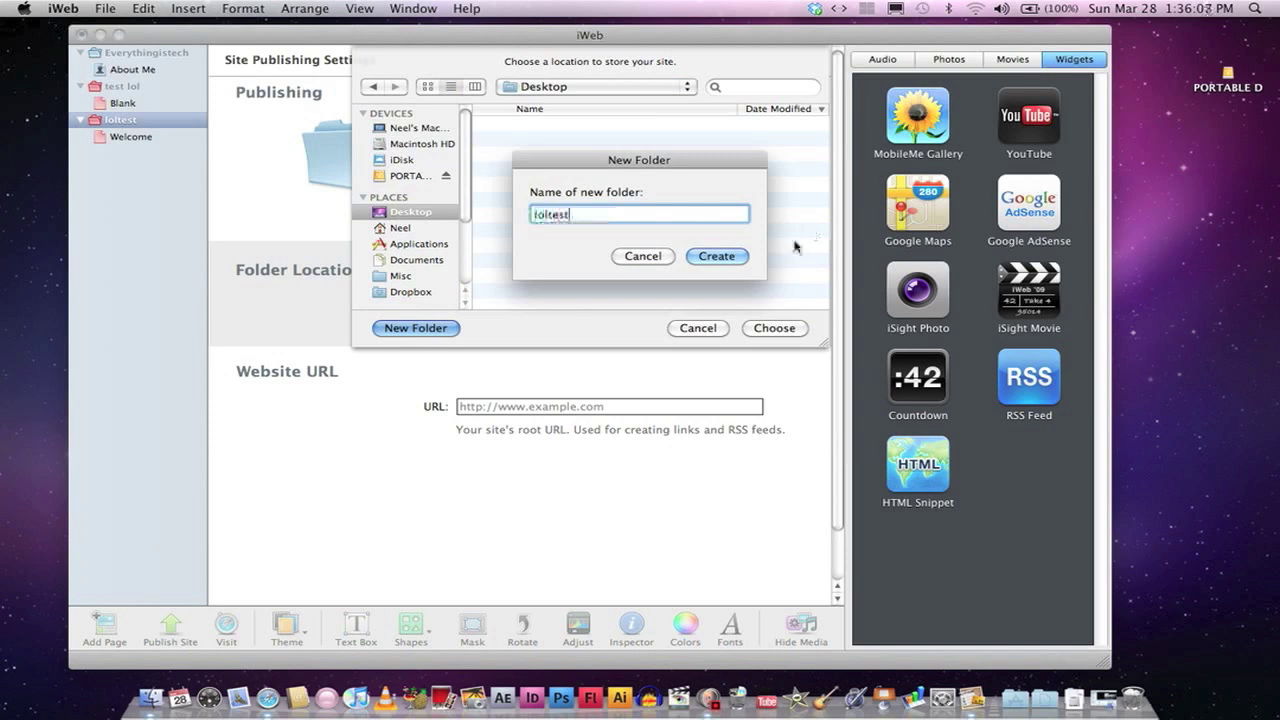
type("website")
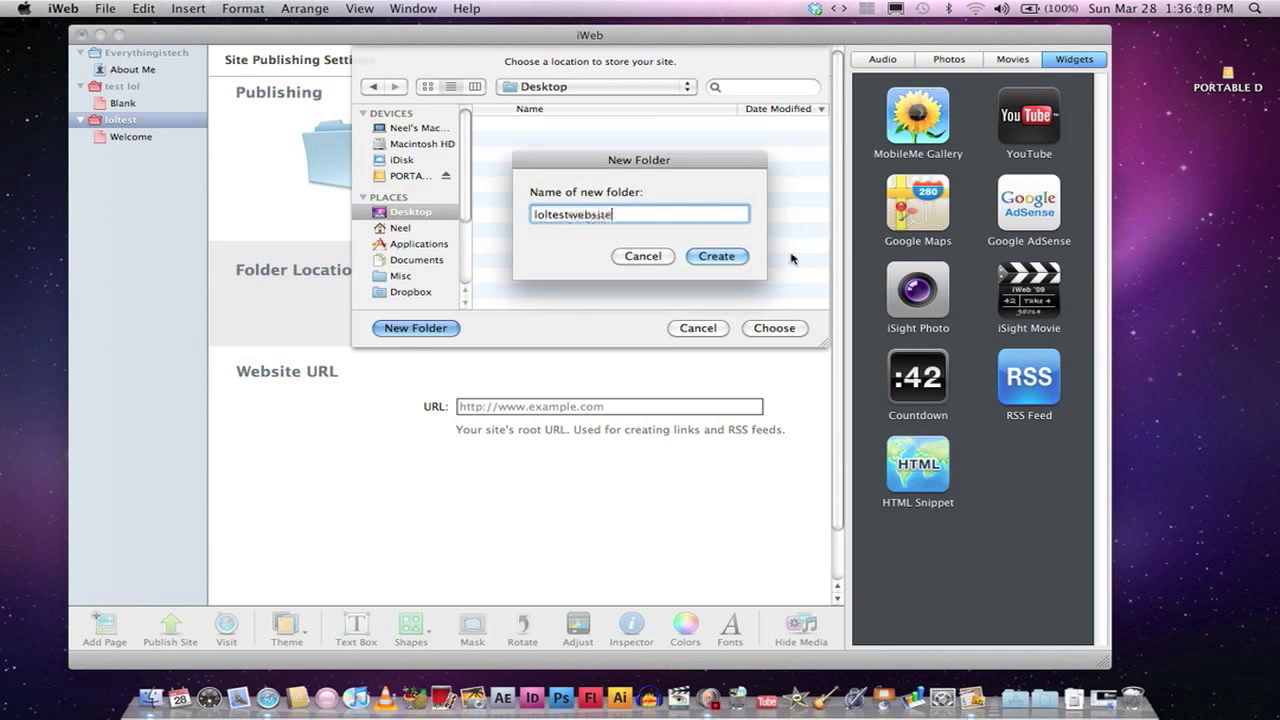
left_click(716, 256)
left_click(774, 328)
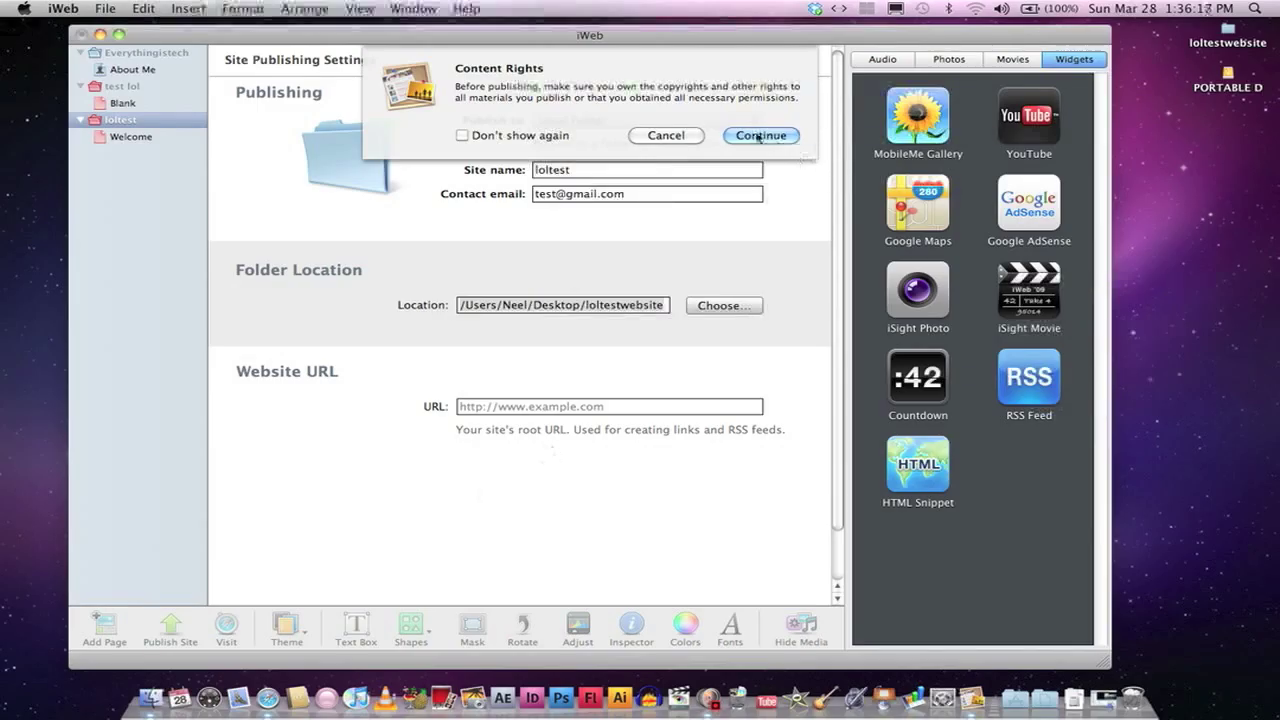
Step: Accept the Content Rights notice, publish, preview the site in Safari, then close the preview
left_click(760, 136)
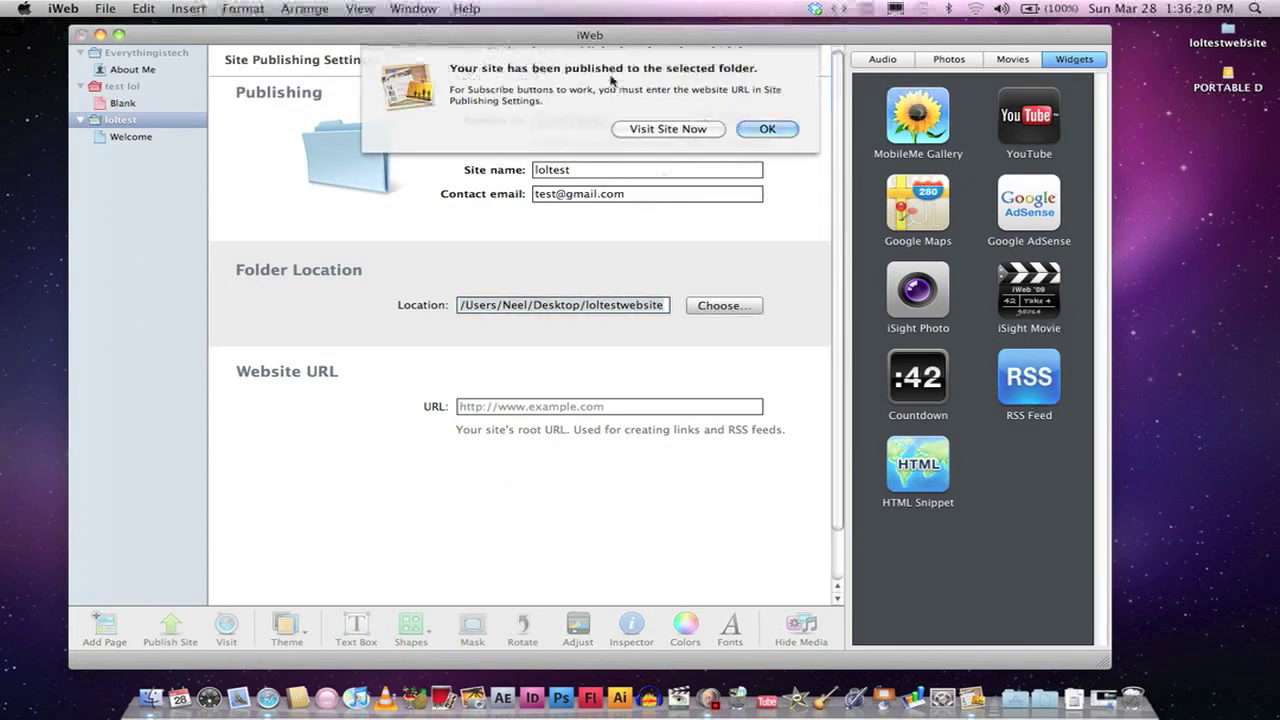
left_click(664, 128)
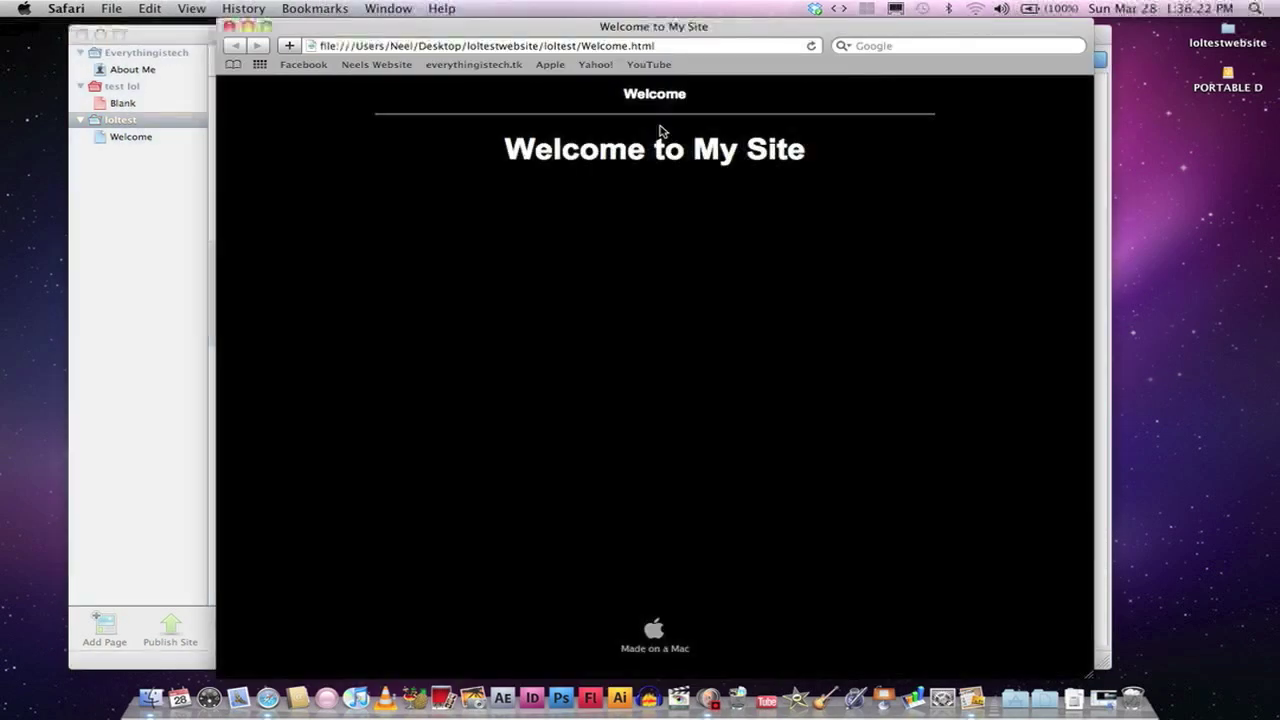
left_click(229, 26)
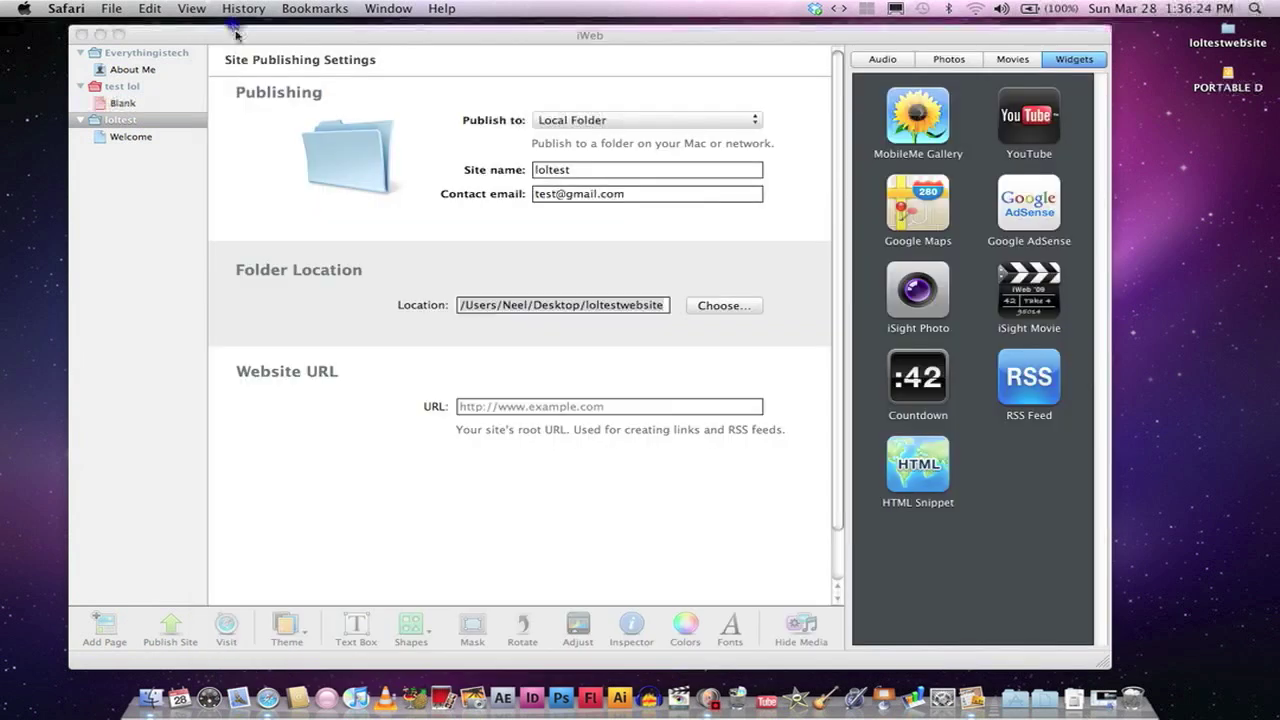
Step: Search Finder for 'dropbox' and open the Dropbox folder's Public subfolder
left_click(138, 709)
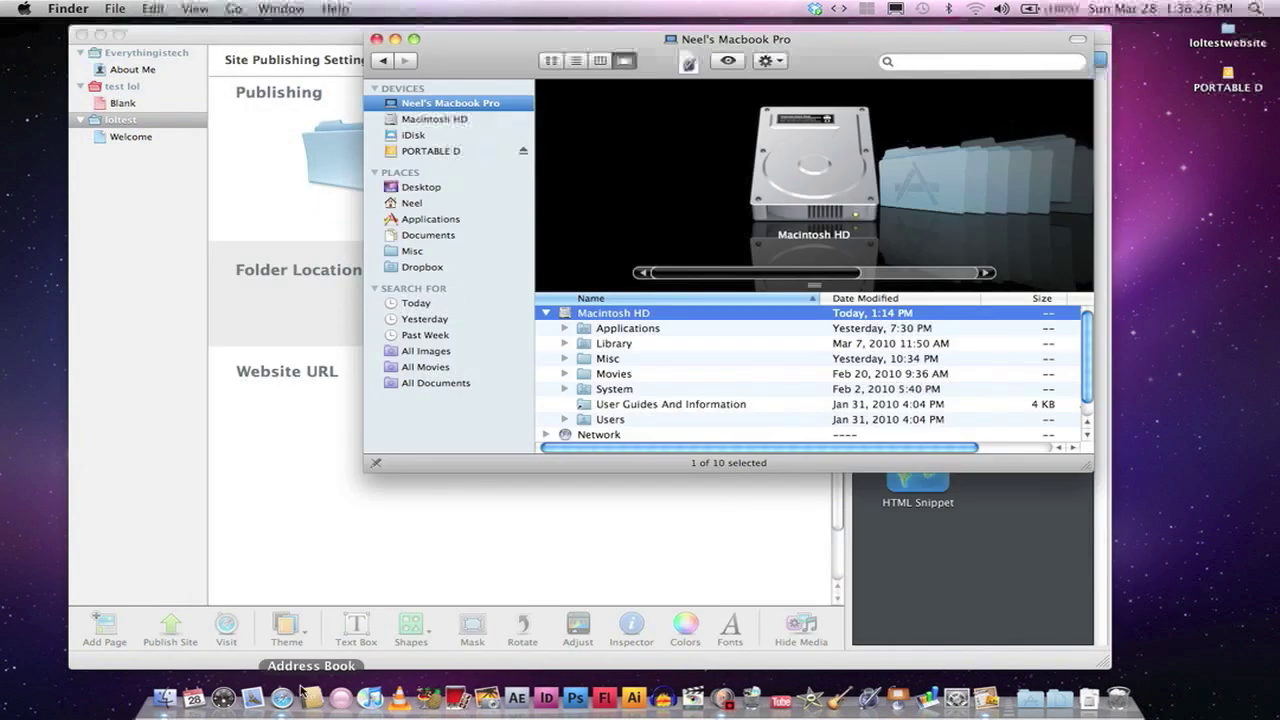
left_click(432, 267)
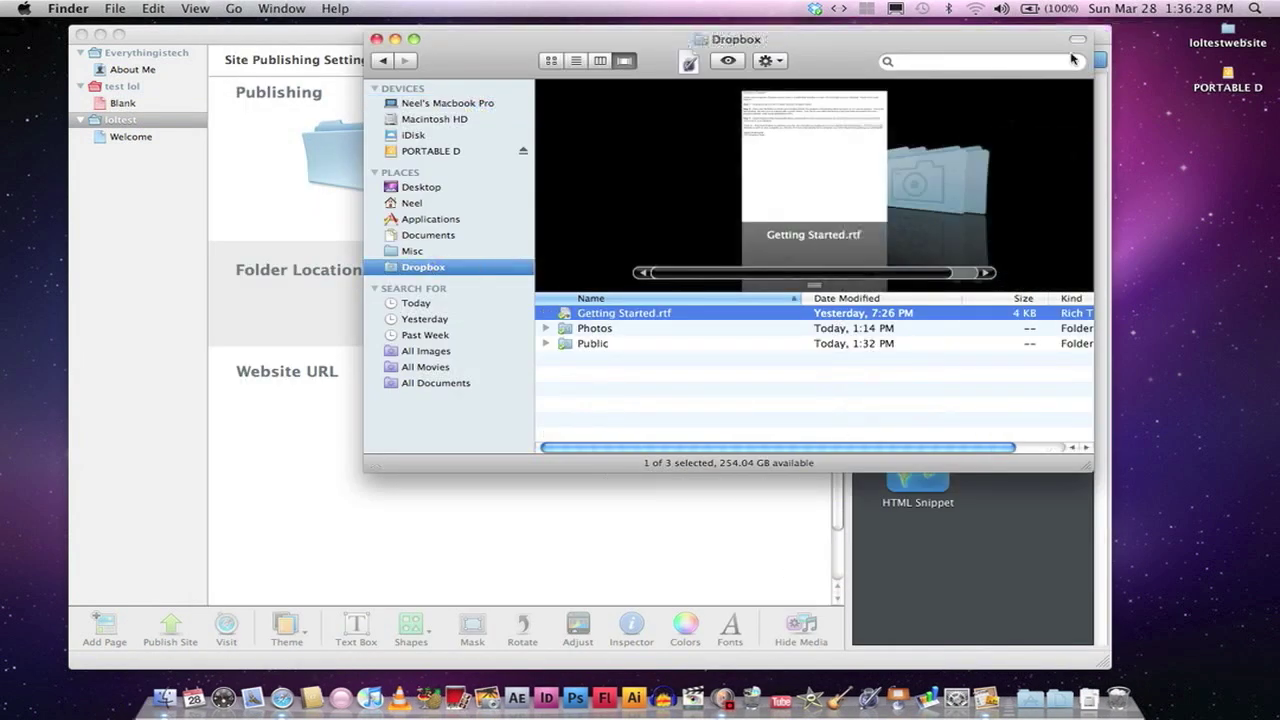
left_click(1012, 64)
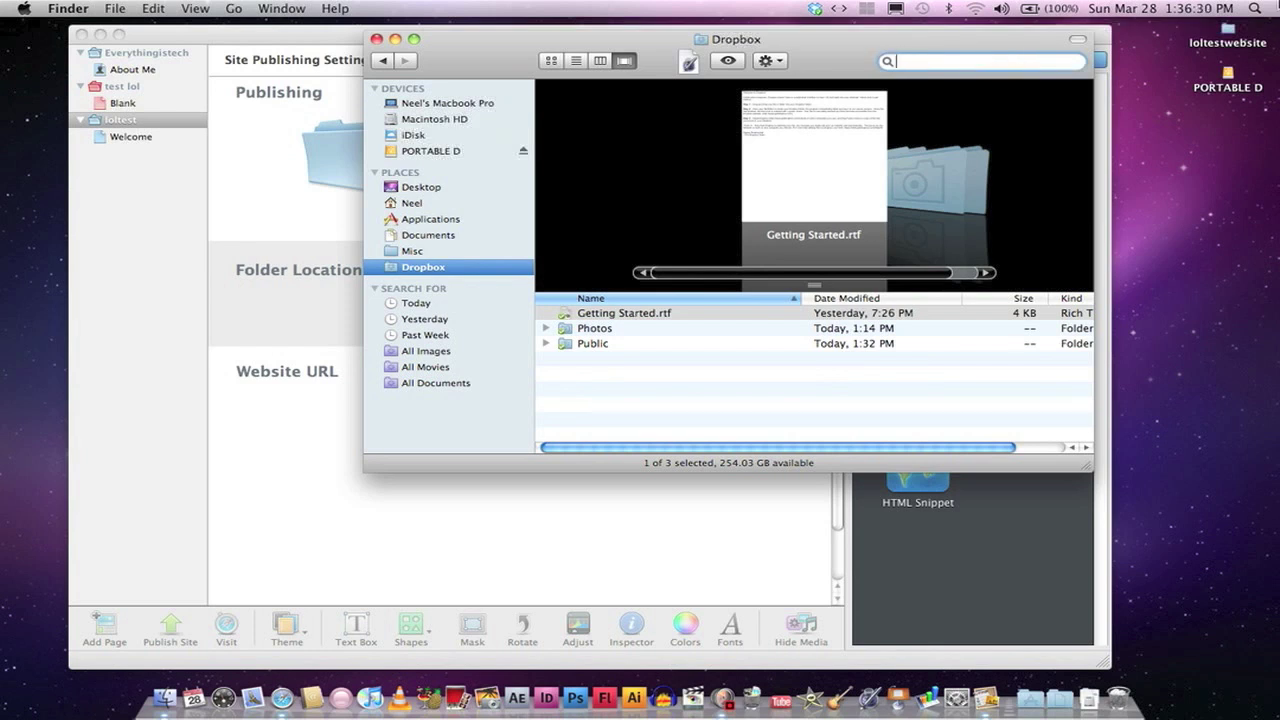
type("dropbox")
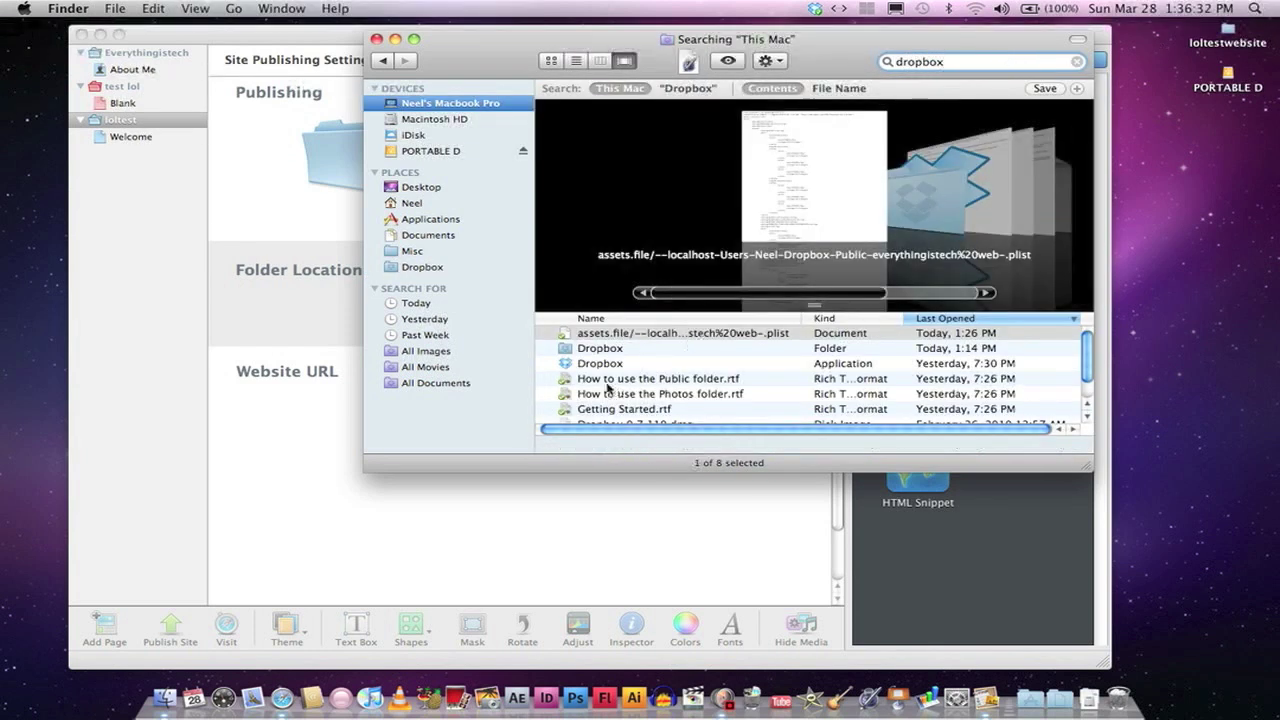
left_click(602, 349)
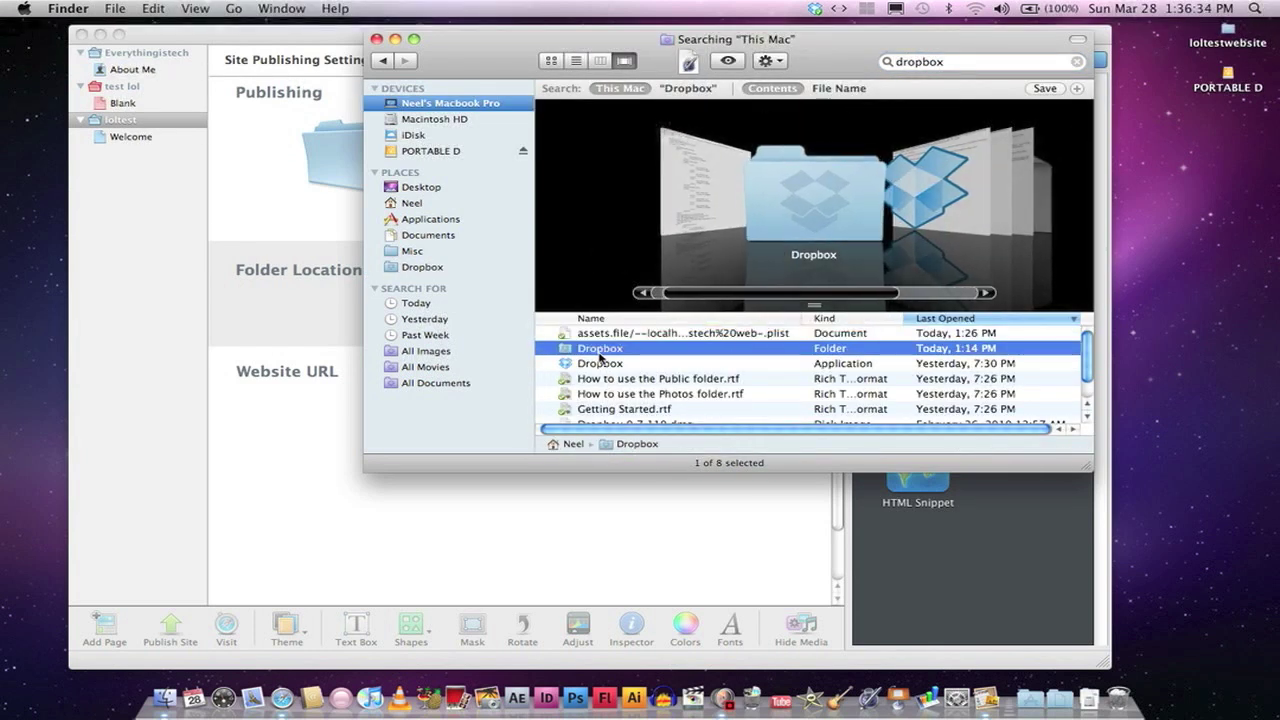
double_click(602, 349)
double_click(594, 346)
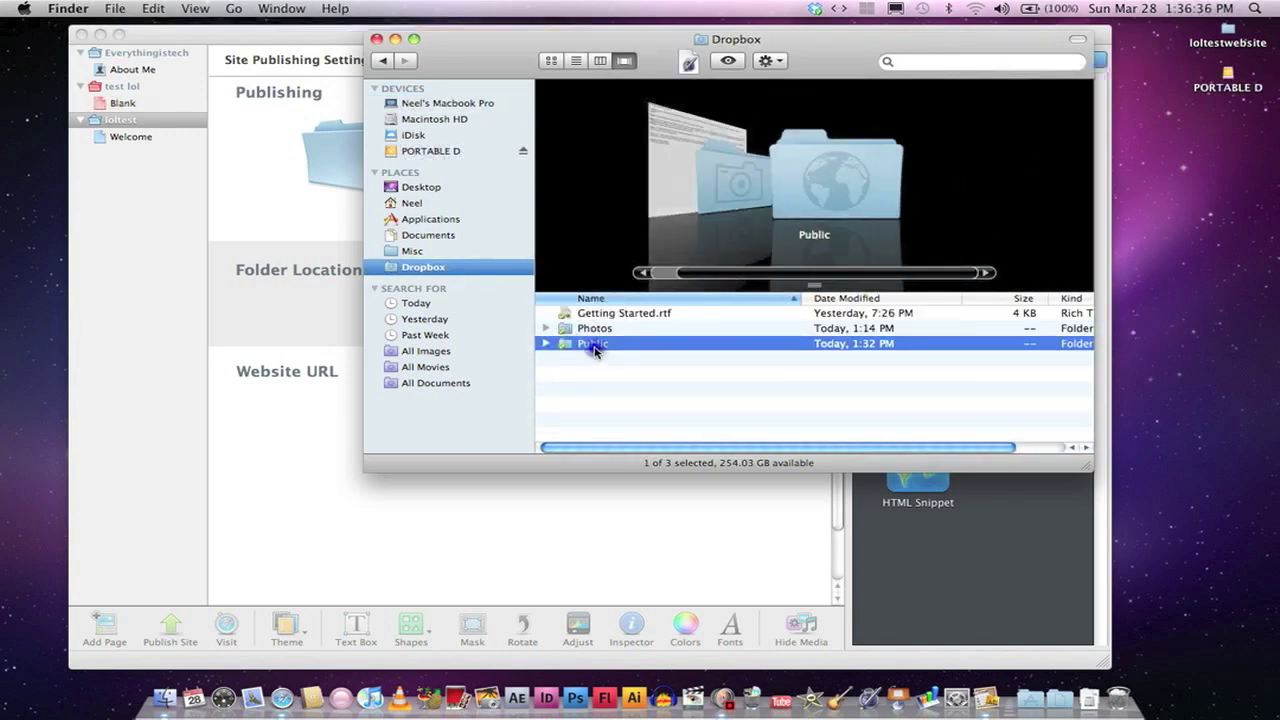
Step: Move the loltestwebsite folder from the desktop into Public and open it
left_click(1234, 34)
left_click_drag(1229, 34, 640, 378)
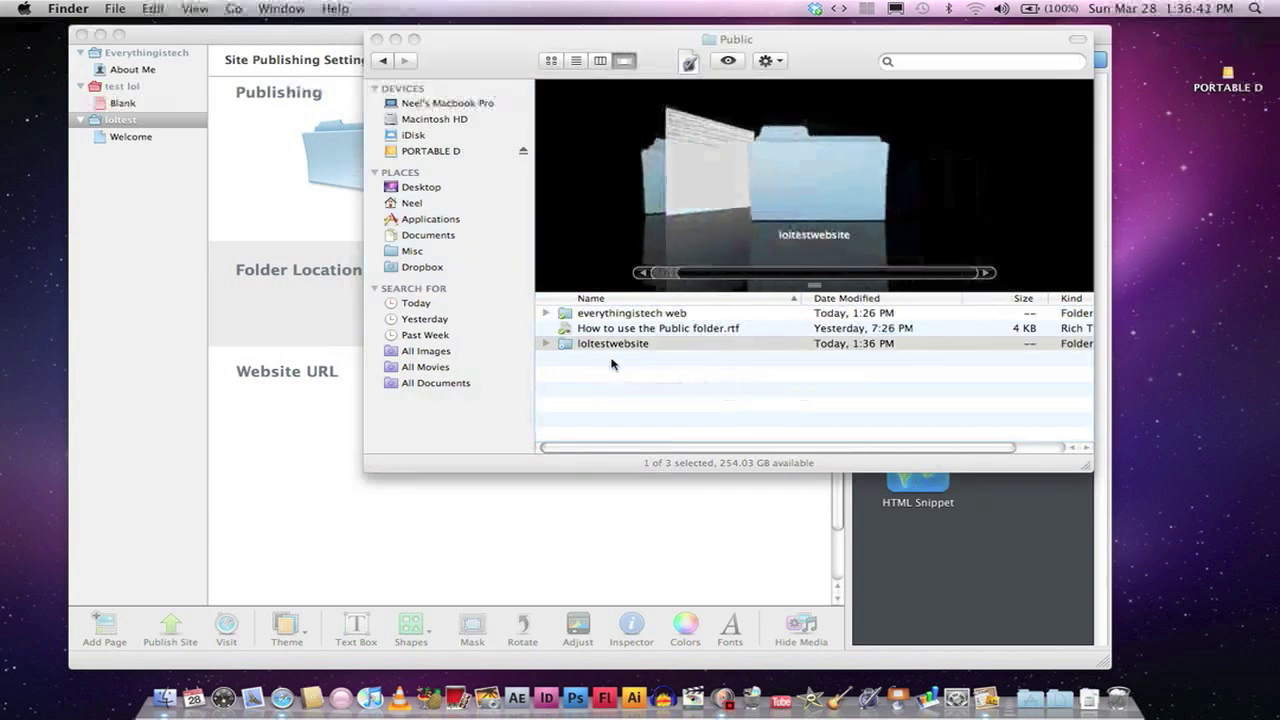
double_click(614, 343)
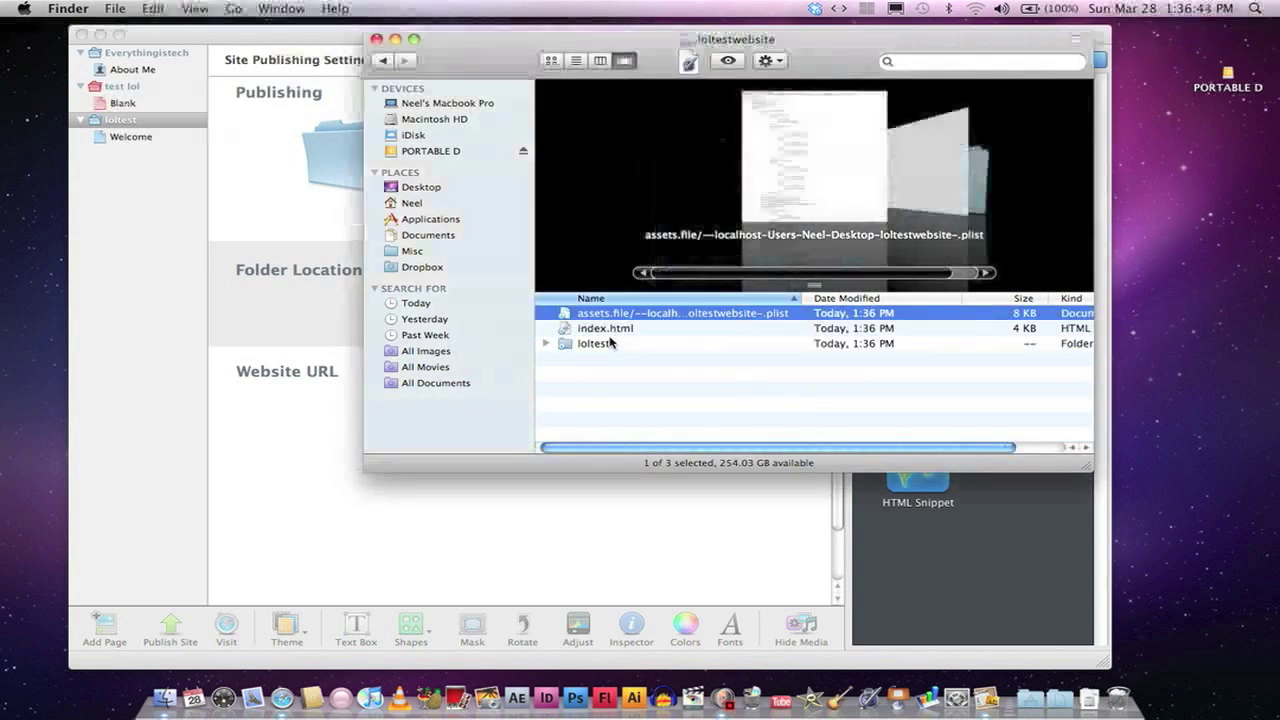
Step: Copy the Dropbox public link of index.html
left_click(609, 334)
right_click(613, 332)
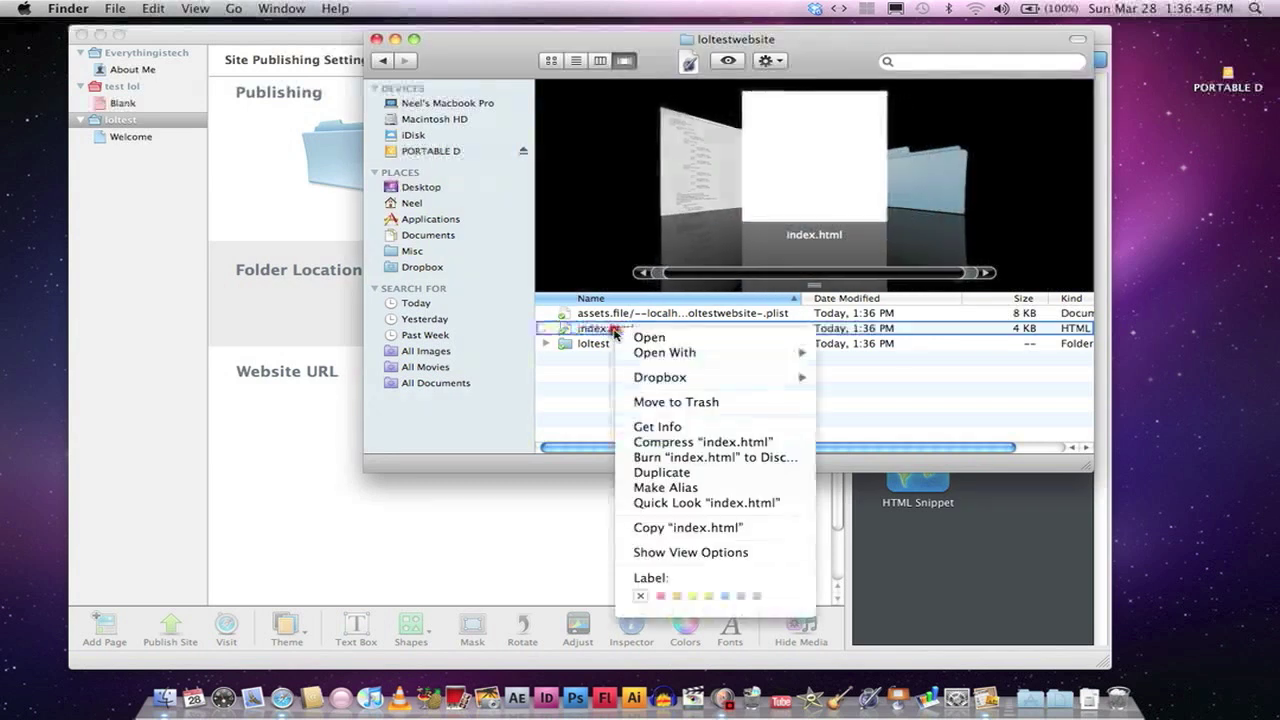
mouse_move(745, 383)
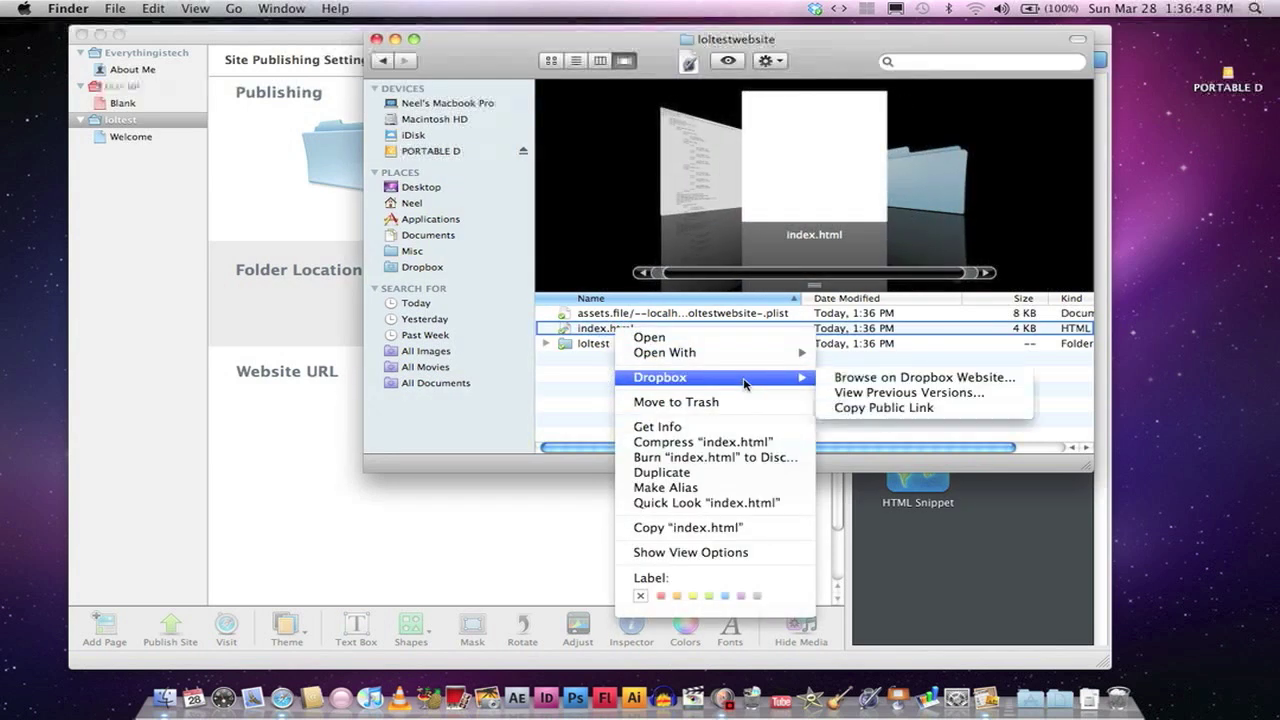
left_click(872, 408)
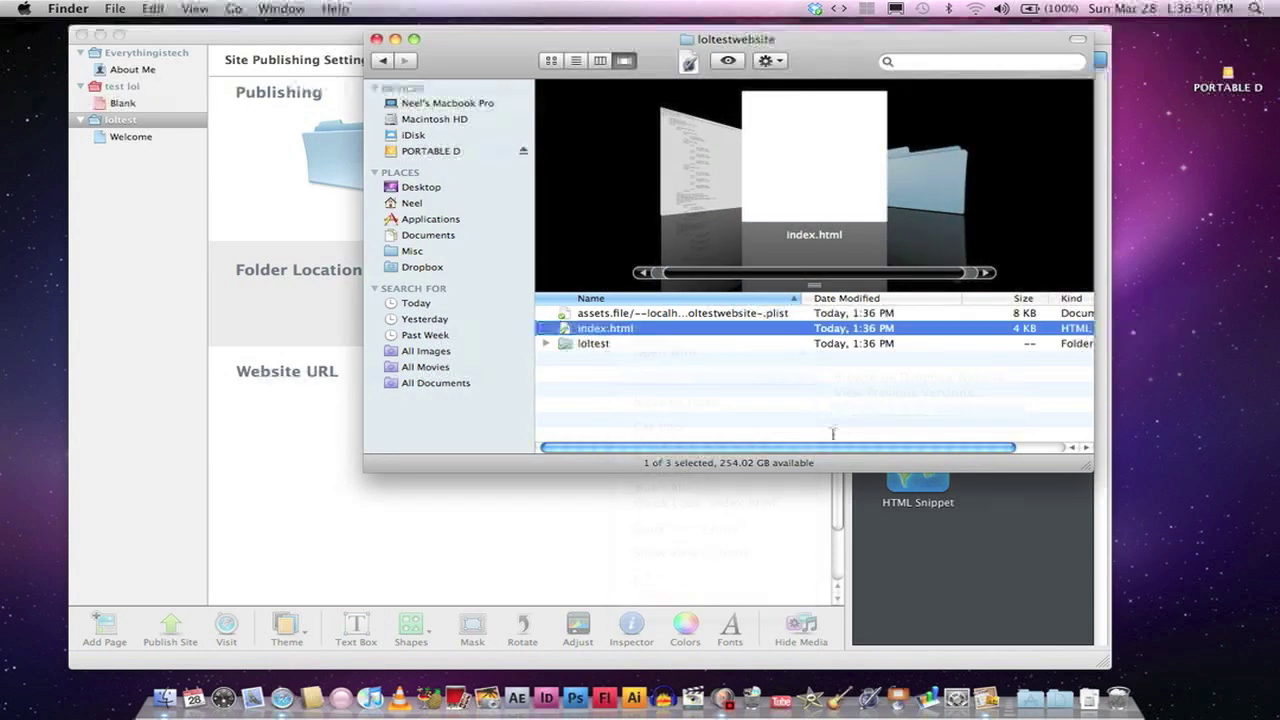
left_click(282, 698)
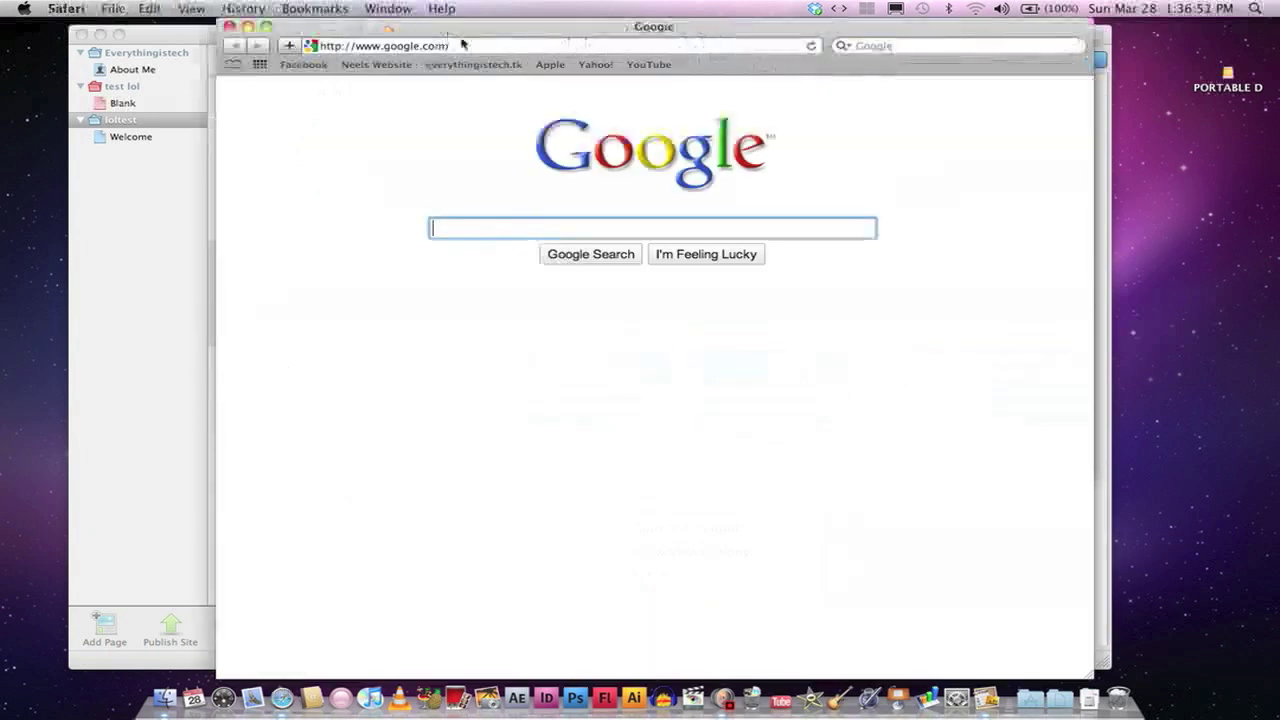
Step: Paste the Dropbox public link into Safari's address bar and load the Welcome page
left_click(463, 46)
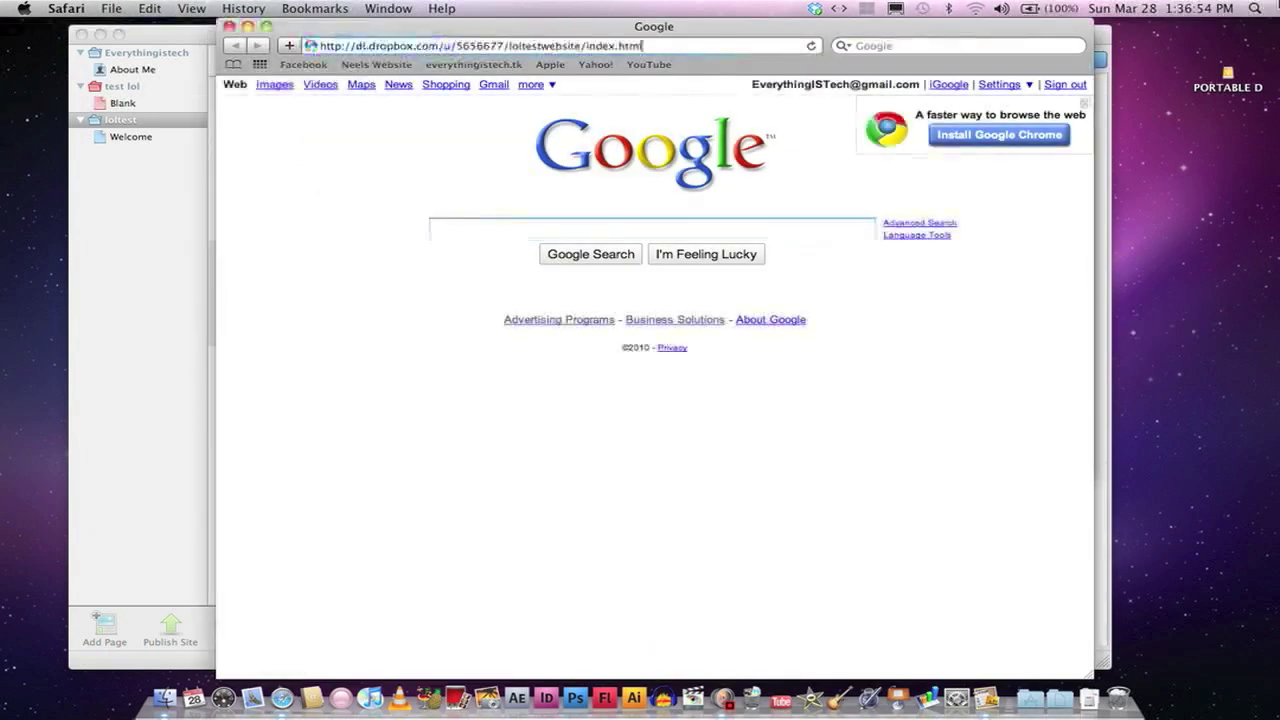
key("Return")
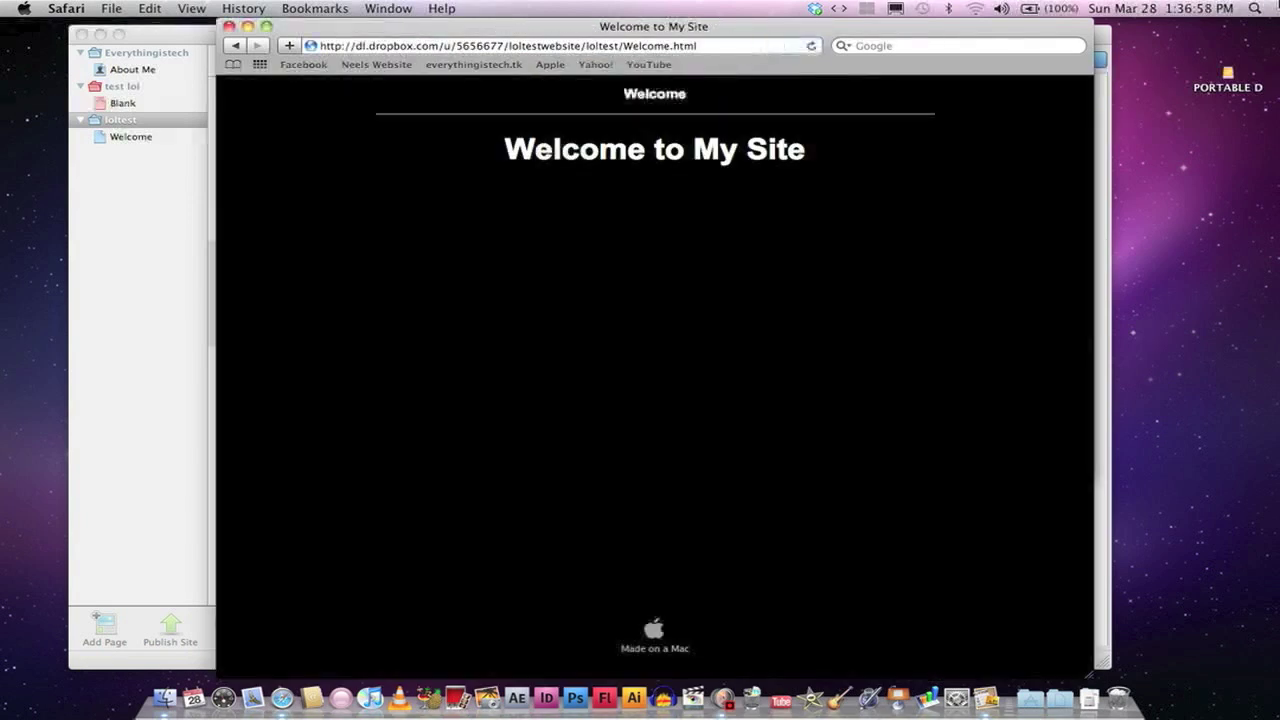
left_click(714, 46)
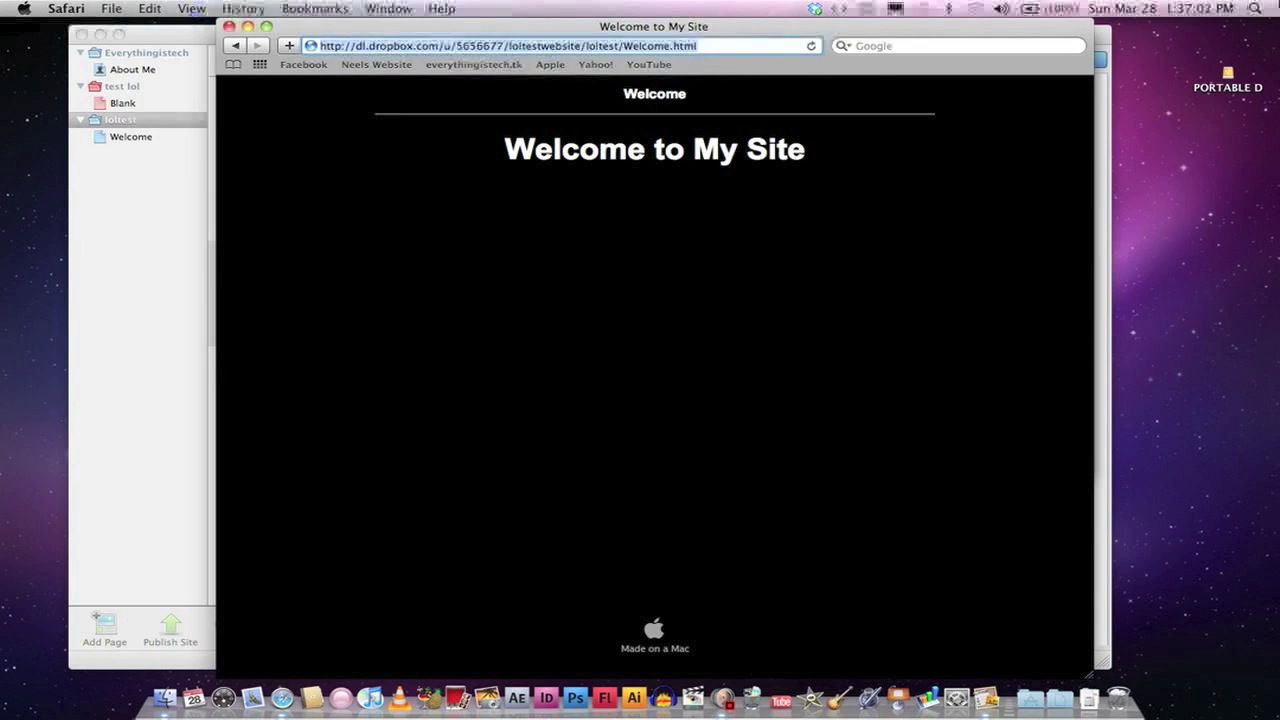
Step: Go to dot.tk and submit the site's Dropbox link as the long address to rename
type("dot")
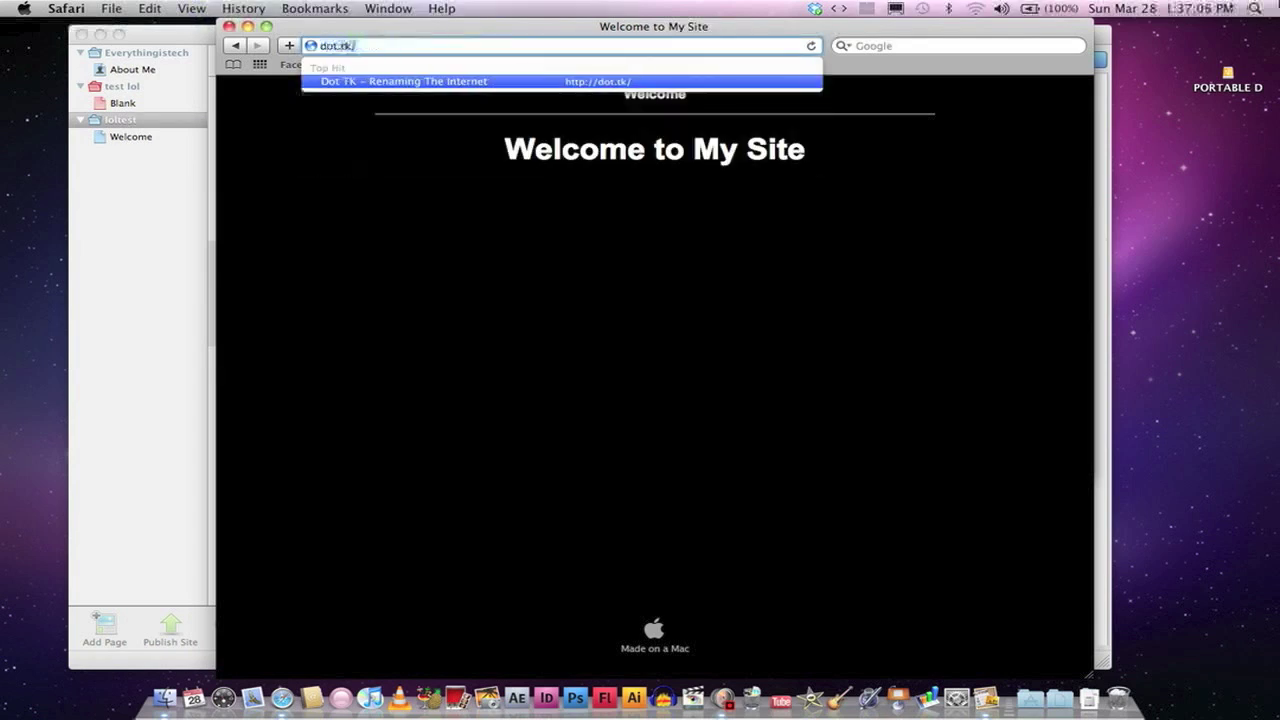
type(".tk.com")
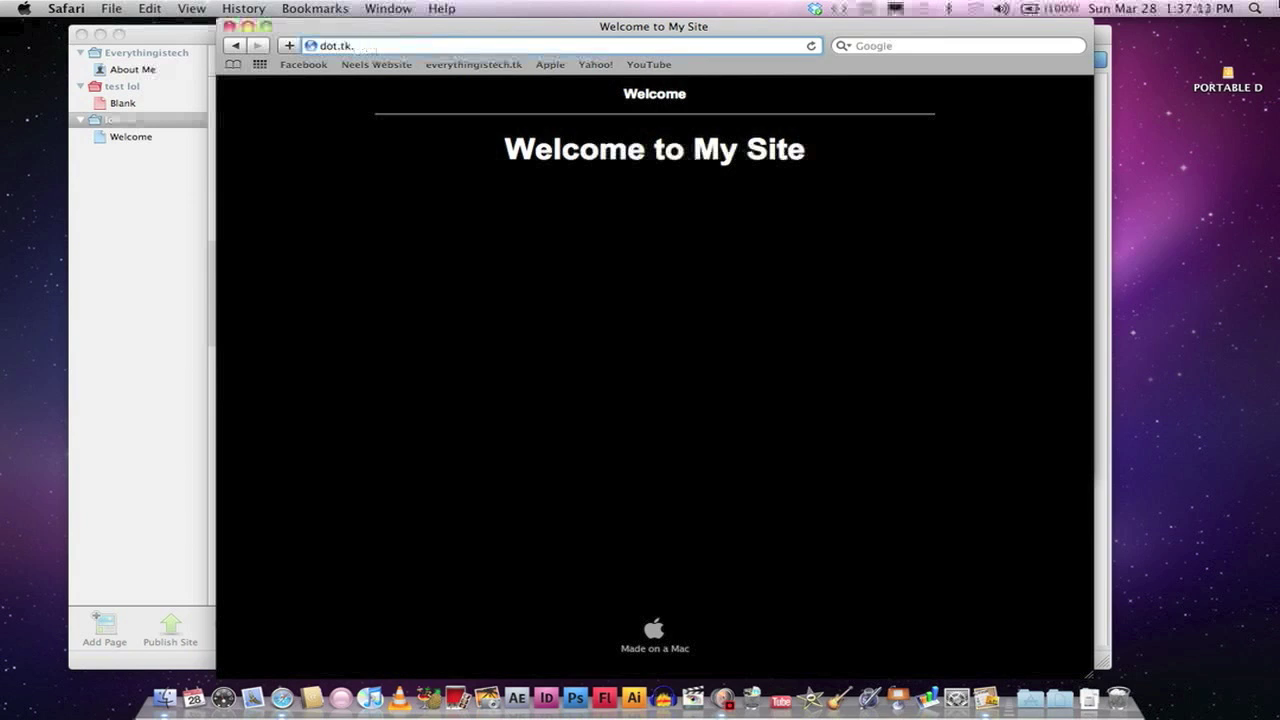
key("Return")
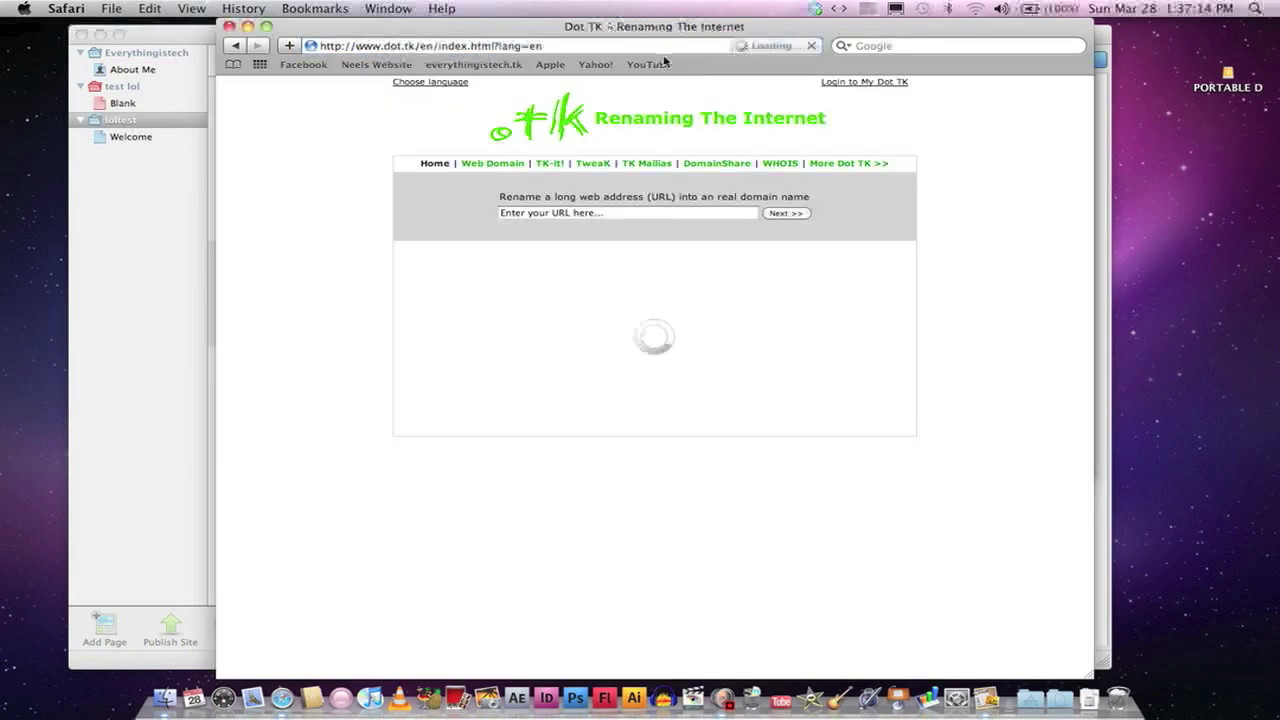
left_click(592, 213)
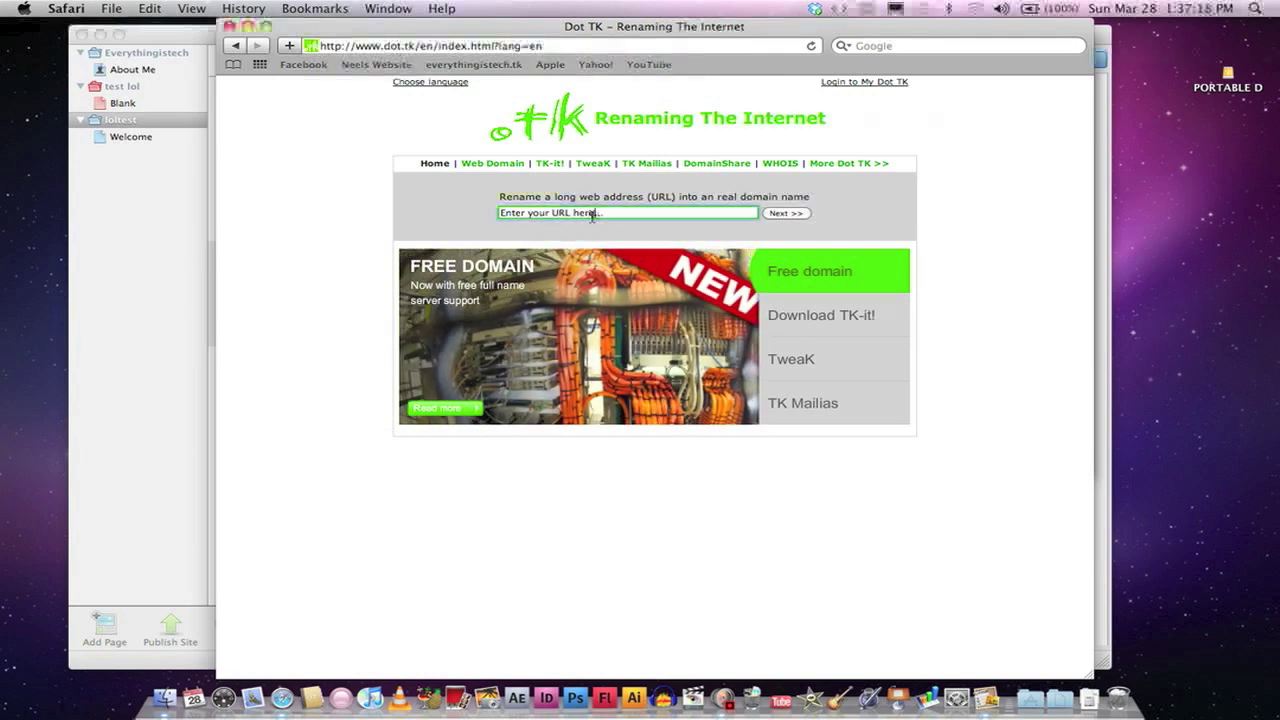
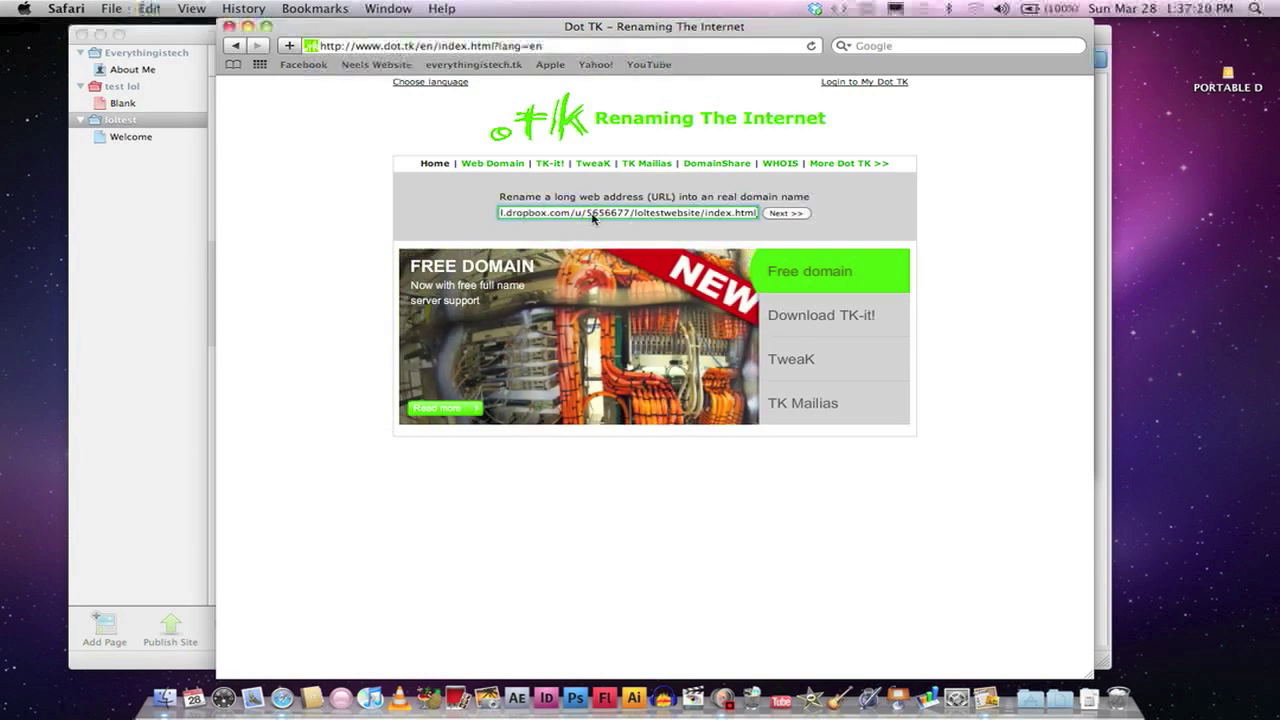
left_click(786, 213)
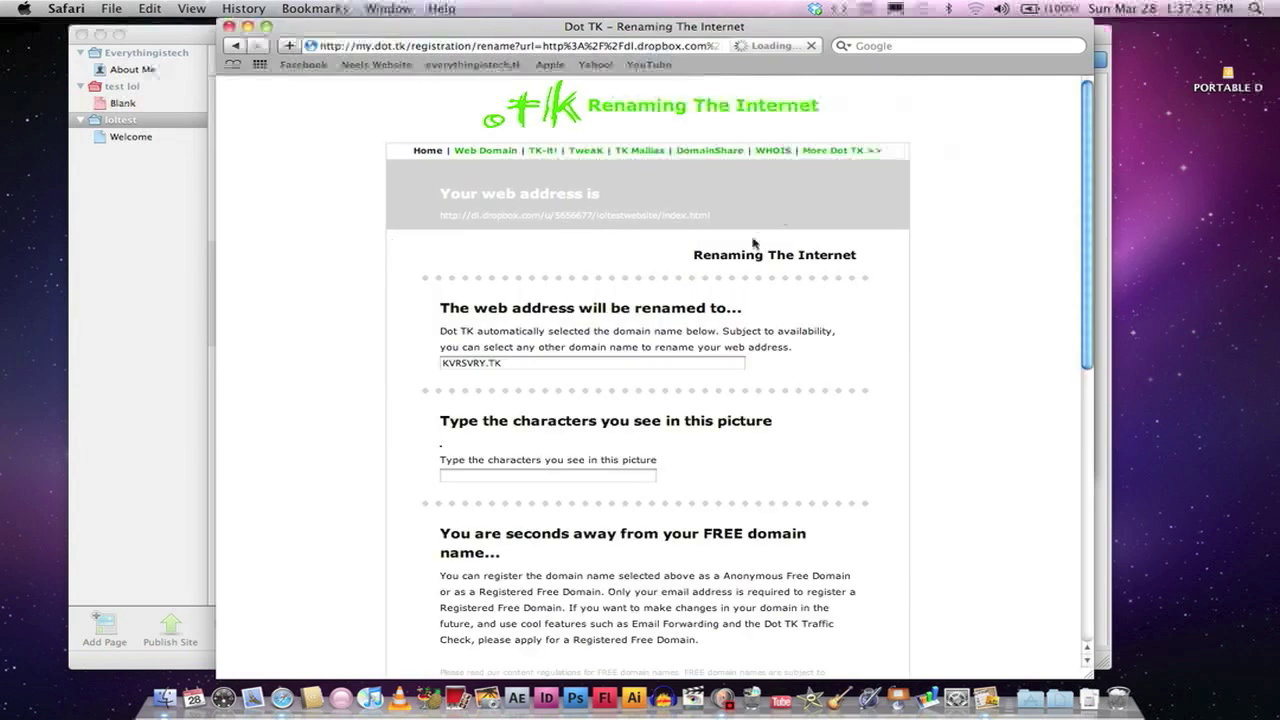
Step: Replace the suggested domain with testlol234.TK
left_click(557, 365)
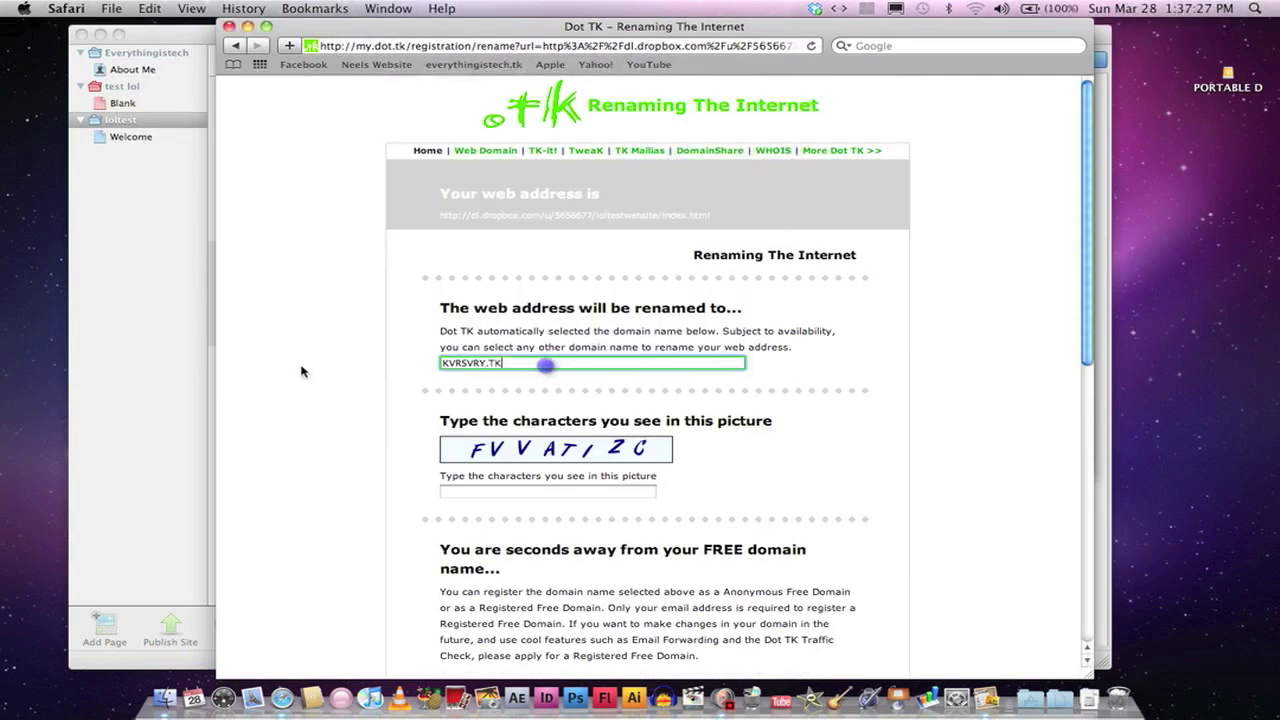
key("BackSpace")
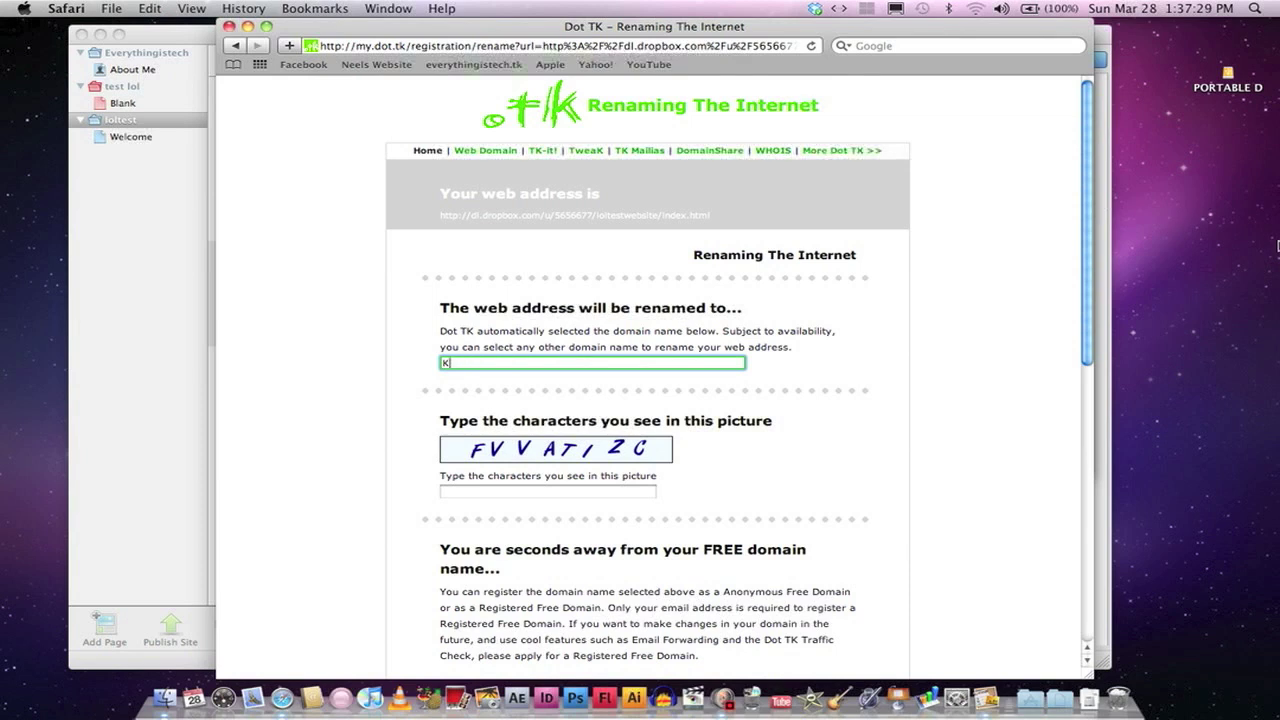
type("testlol234")
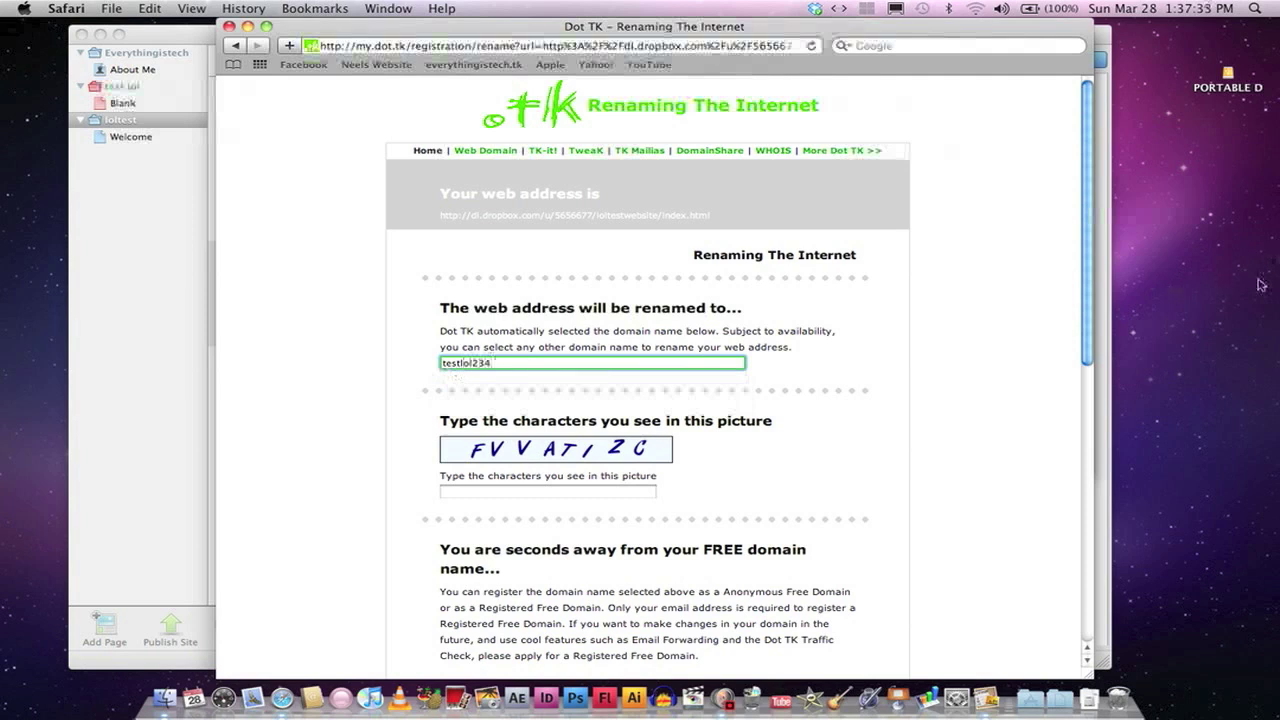
type(".TK")
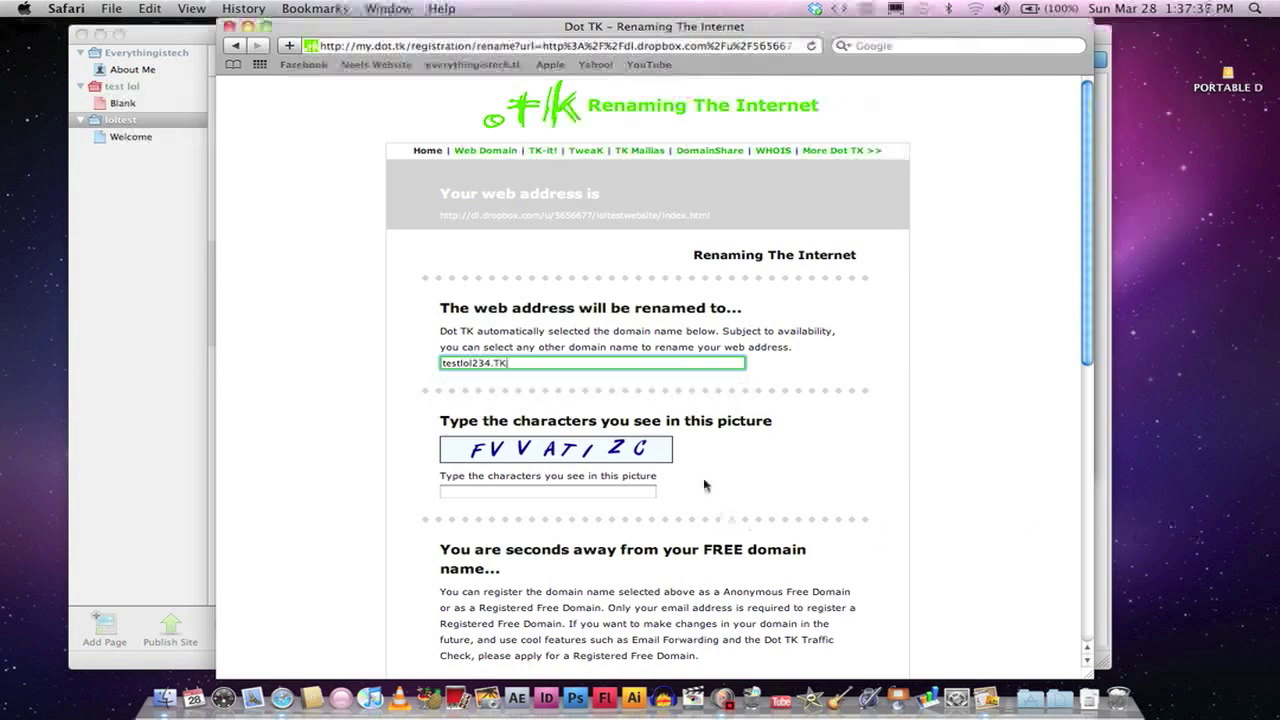
Step: Type the characters shown in the verification picture
left_click(538, 480)
left_click(522, 490)
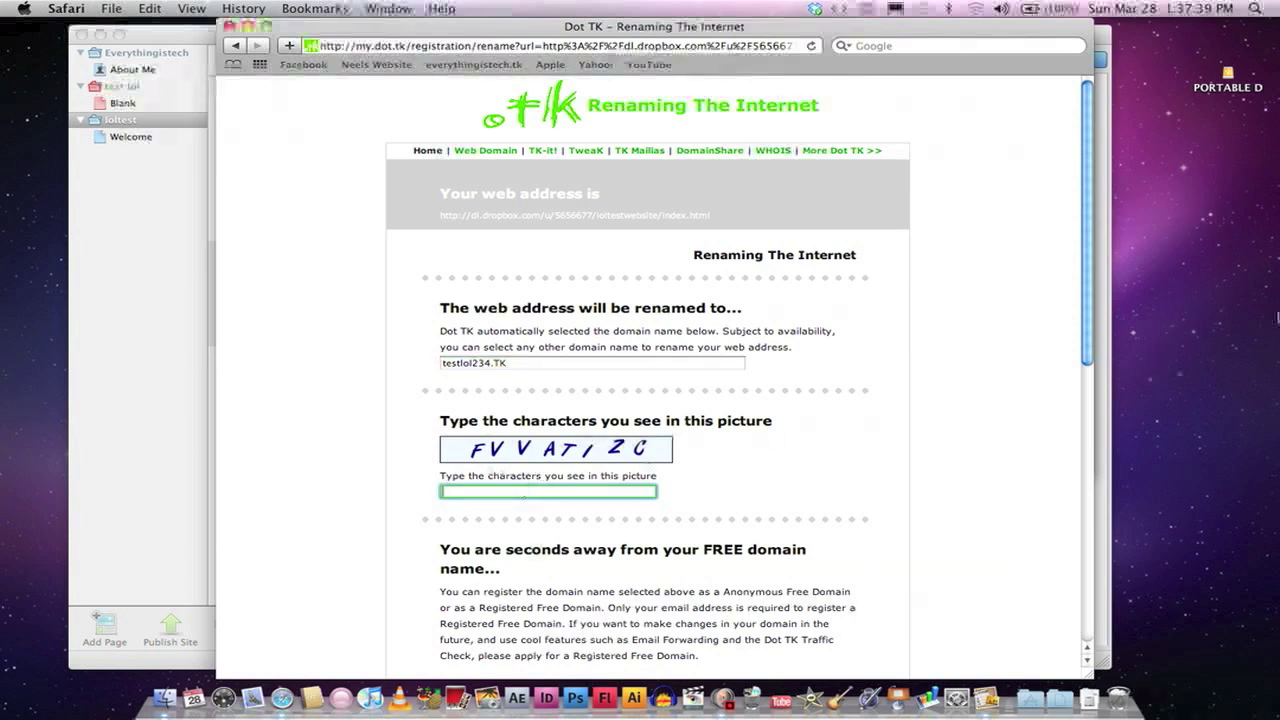
type("FVATIZC")
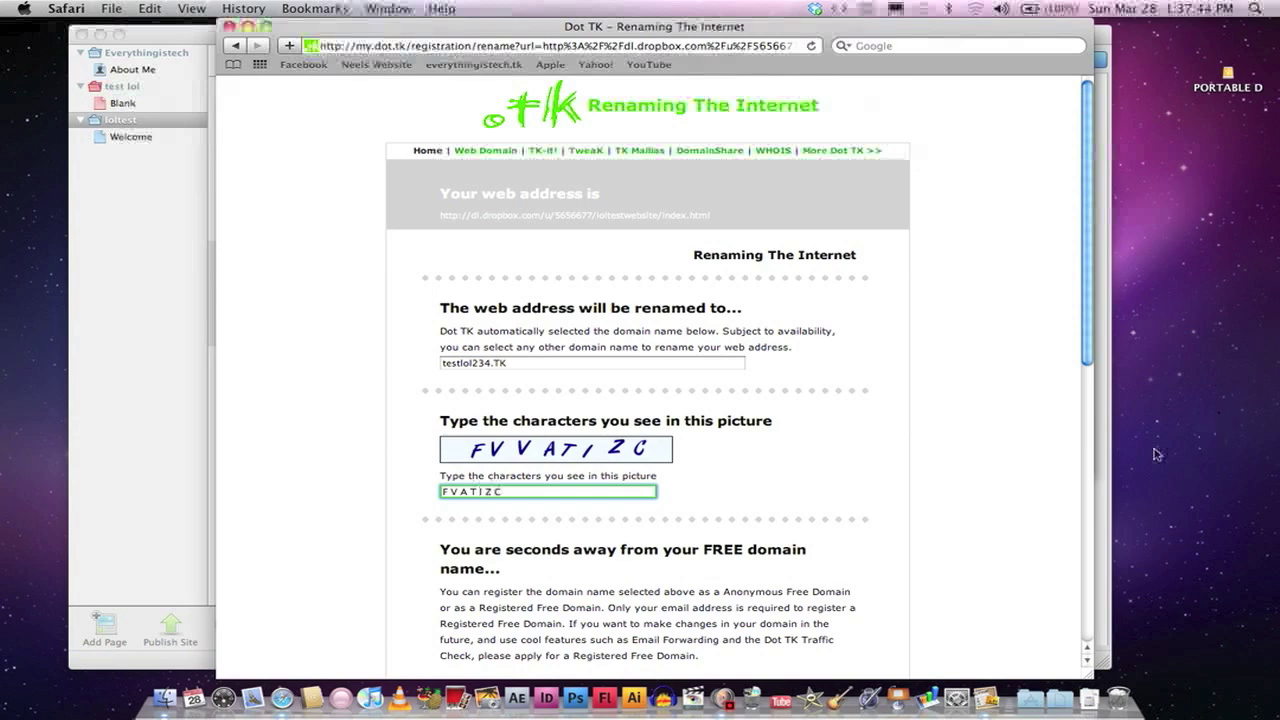
Step: Choose Anonymous Free Domain and submit the registration
scroll(871, 491, "down", 10)
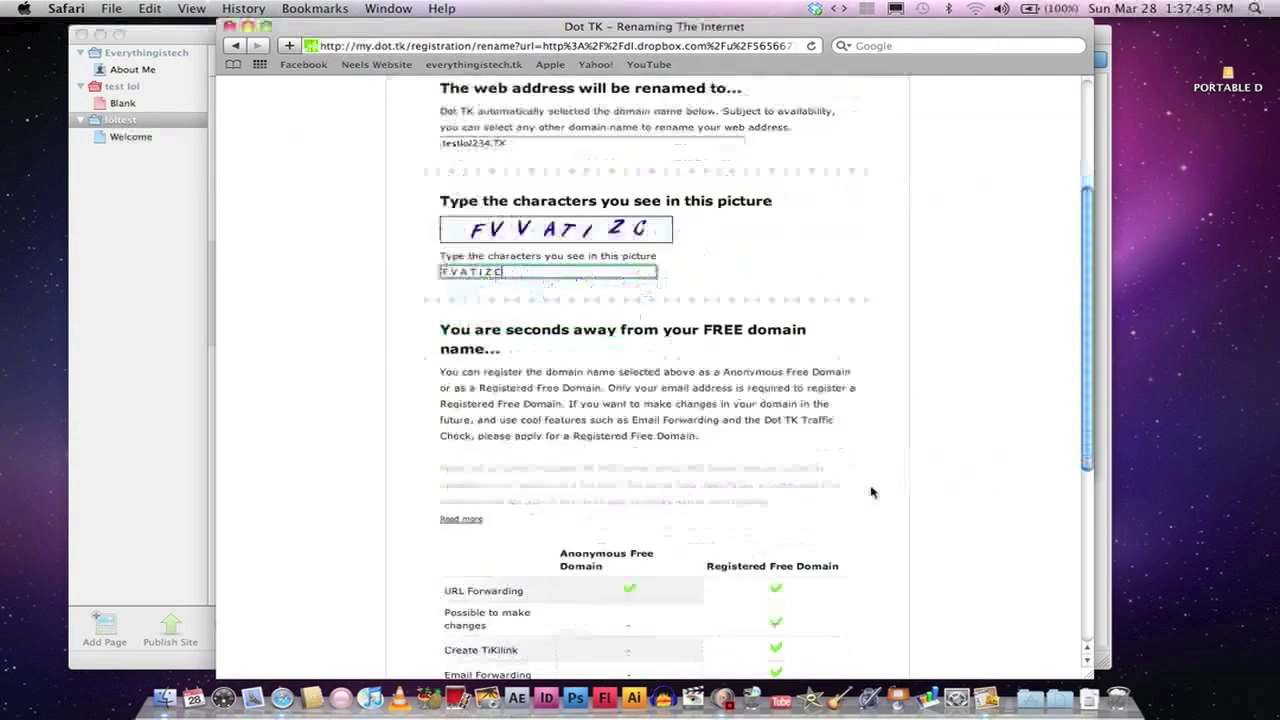
left_click_drag(726, 220, 864, 296)
left_click(866, 297)
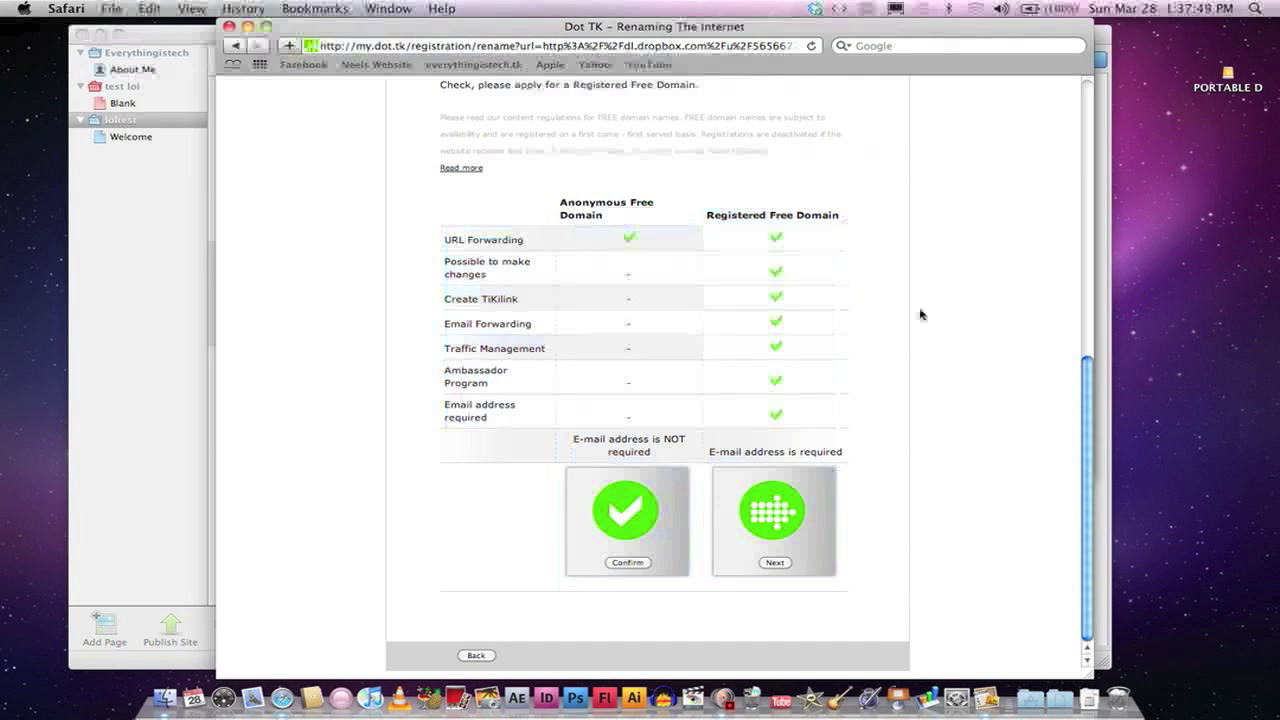
left_click(627, 562)
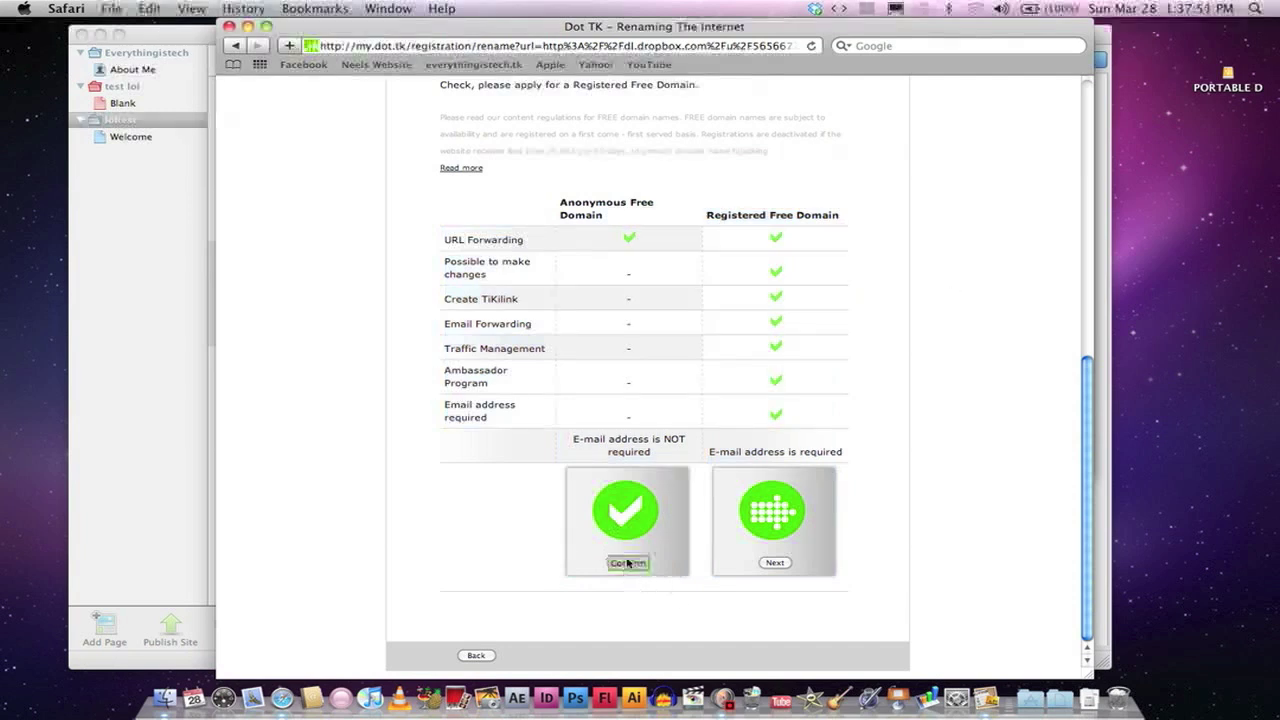
left_click(637, 563)
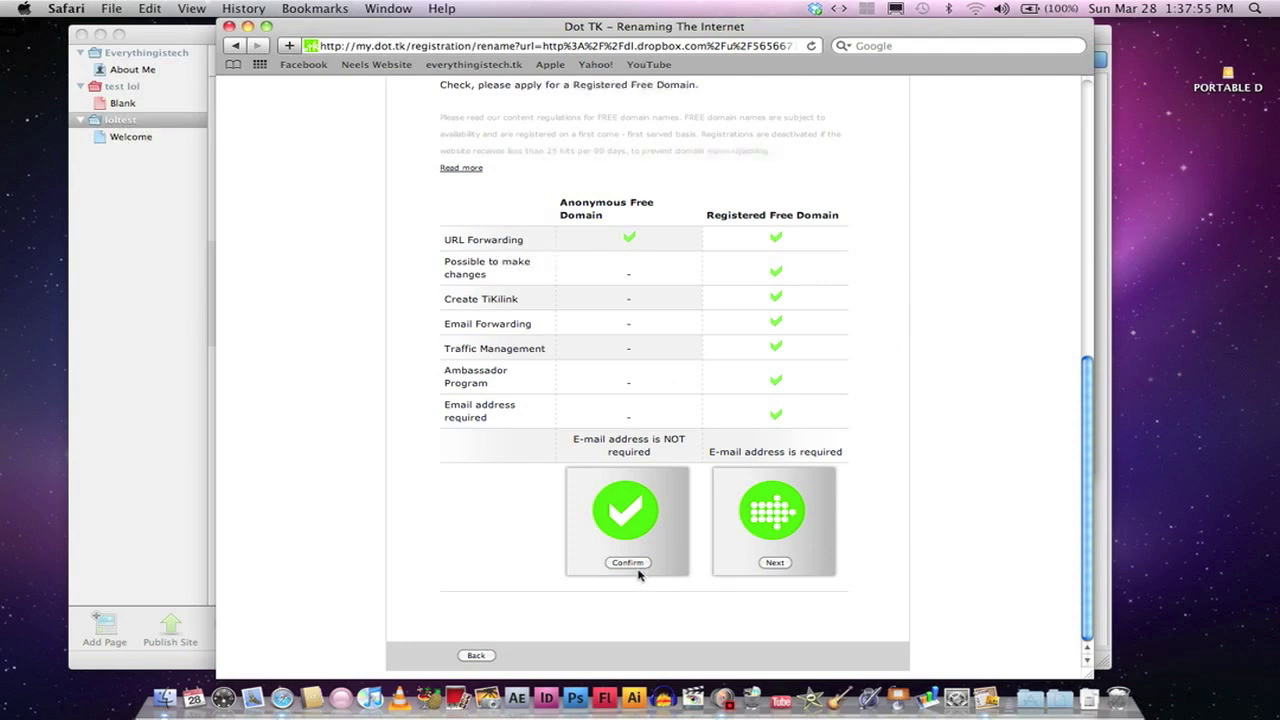
left_click(636, 570)
left_click(635, 569)
left_click(636, 569)
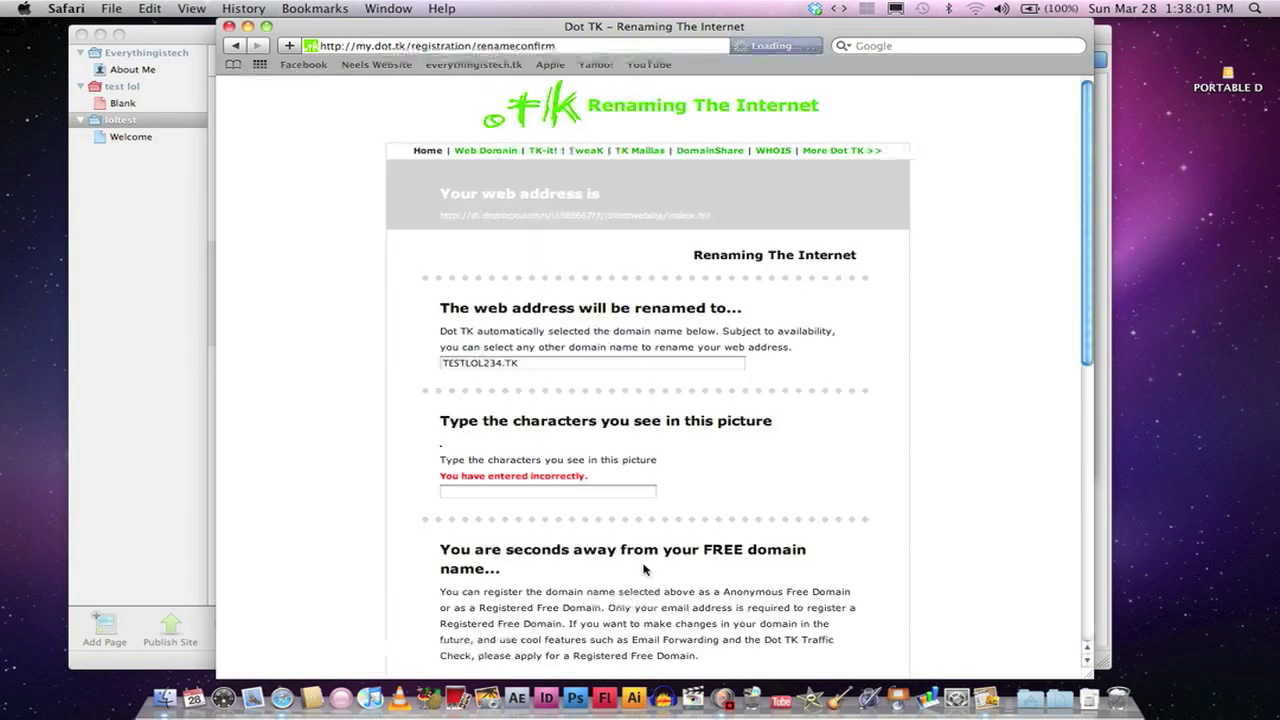
Step: Re-enter the verification picture characters and confirm the anonymous free registration again
left_click(528, 506)
type("F")
key("Down")
key("Down")
key("Down")
key("Down")
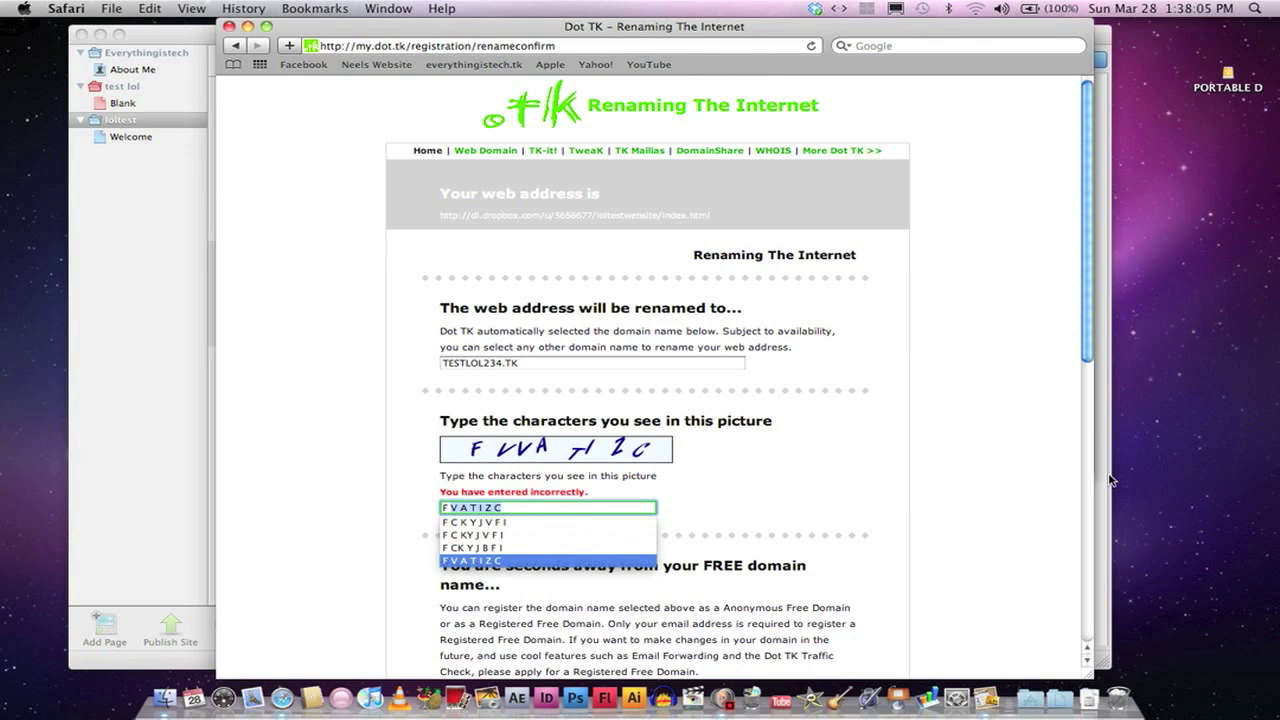
type("VV")
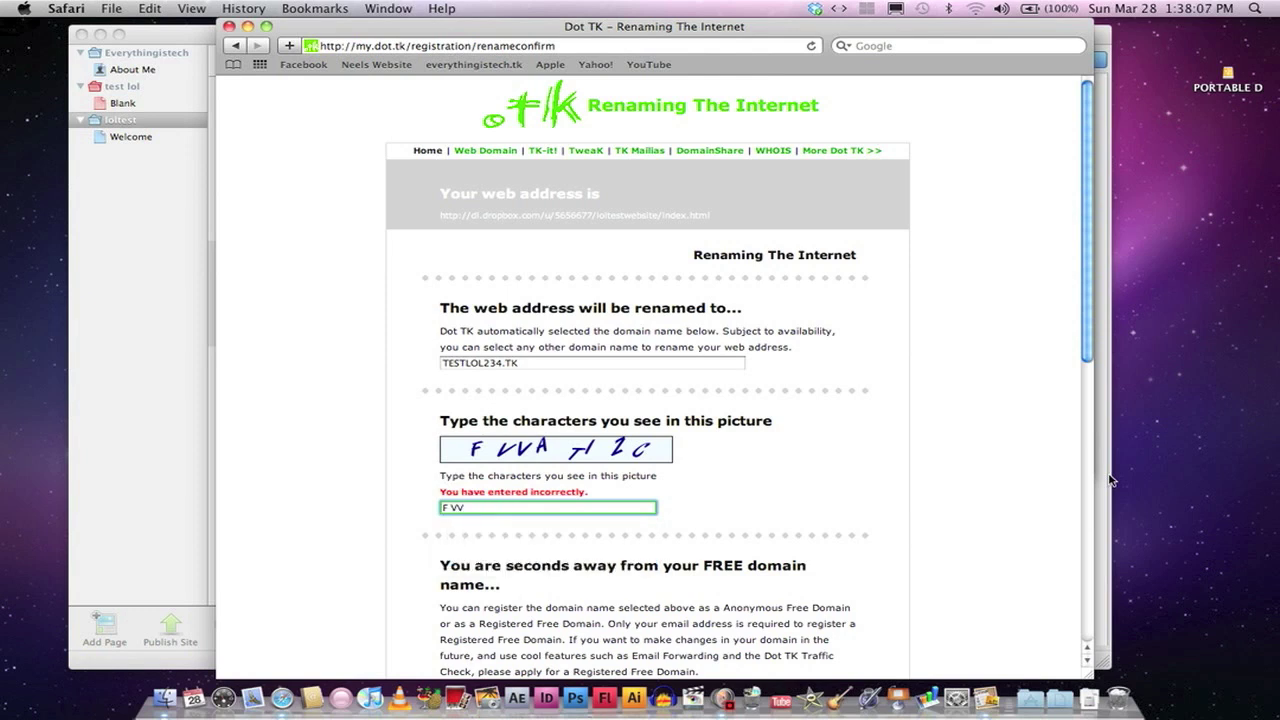
type("A")
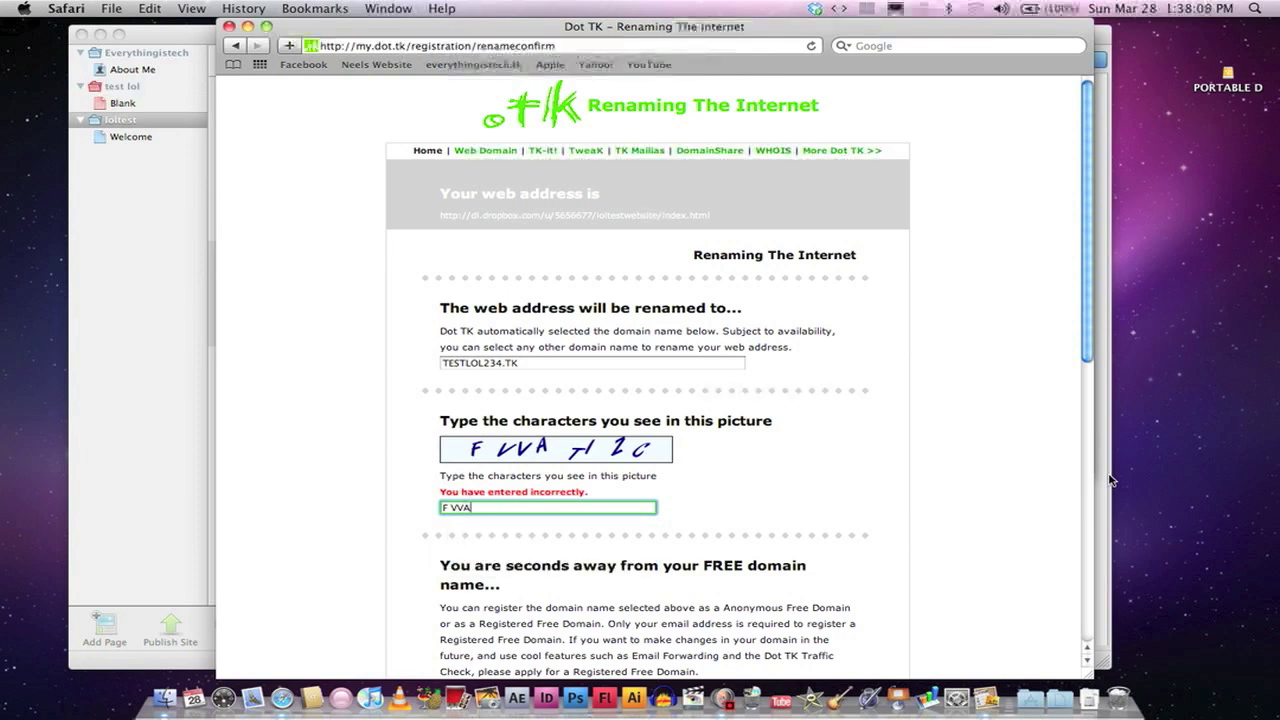
type(" T I 2 C")
scroll(757, 443, "down", 10)
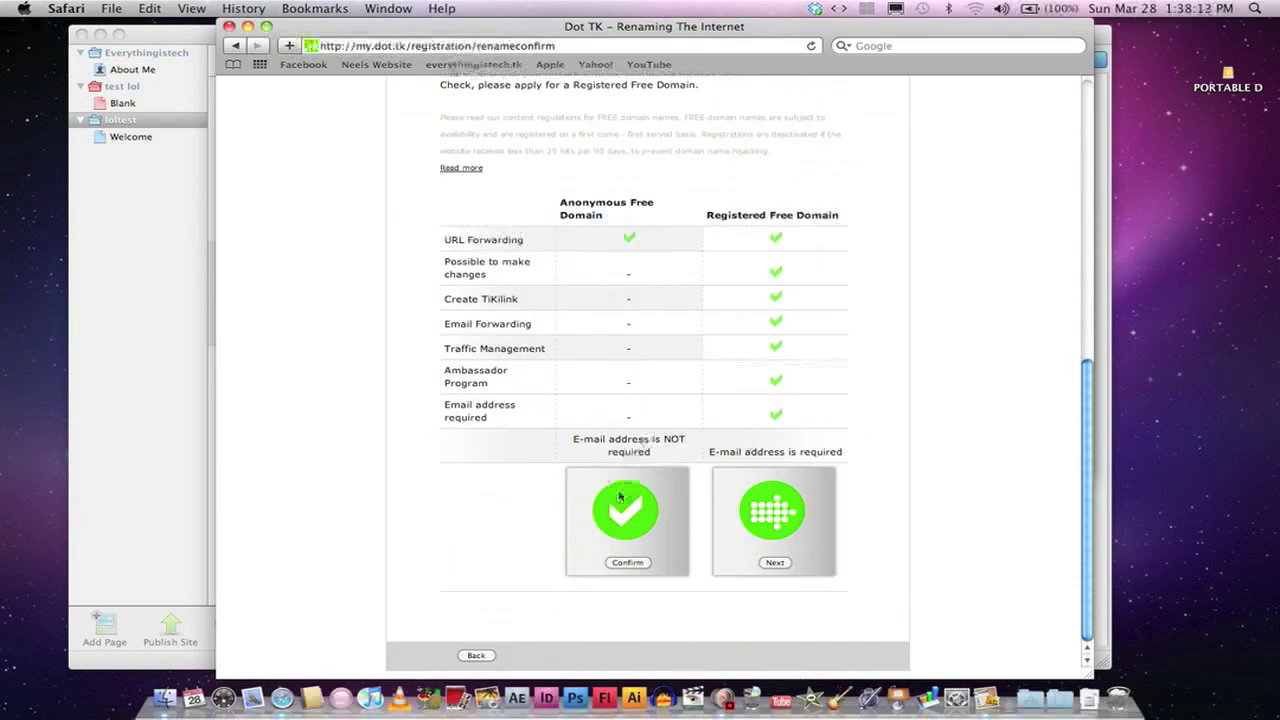
left_click(626, 562)
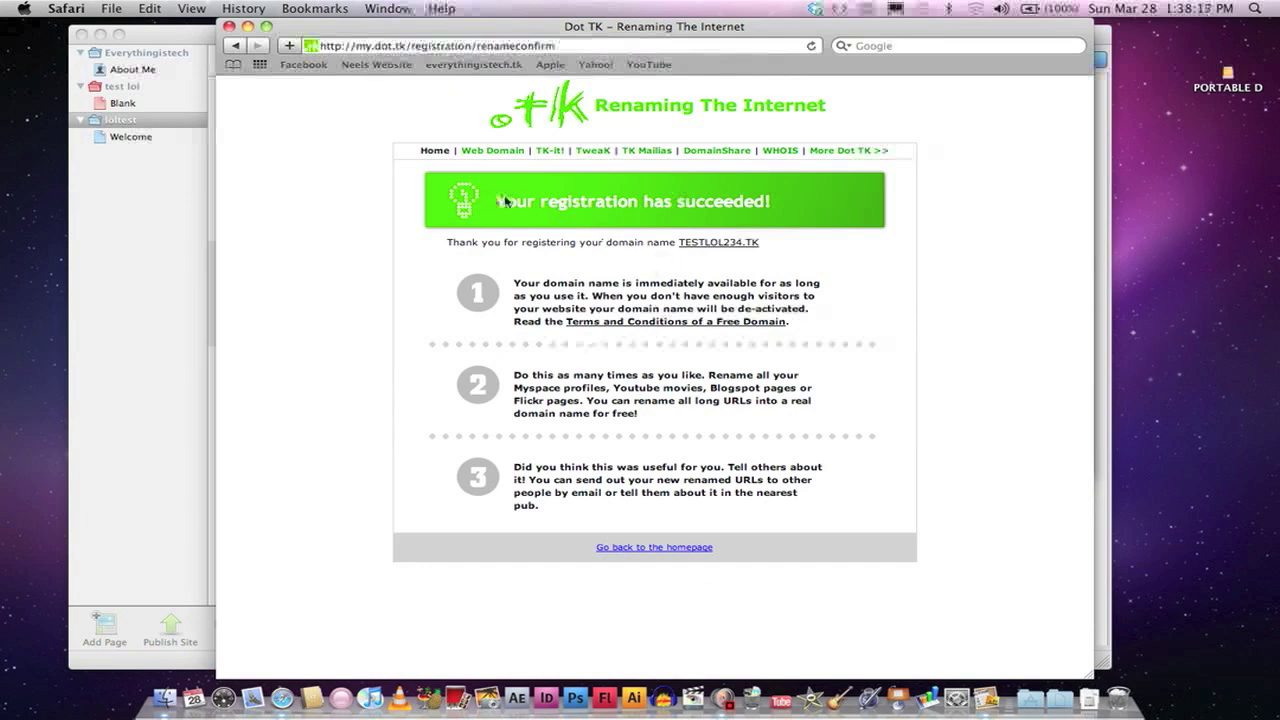
Step: Follow the TESTLOL234.TK link and reload the URL so 'Welcome to My Site' loads
left_click(733, 243)
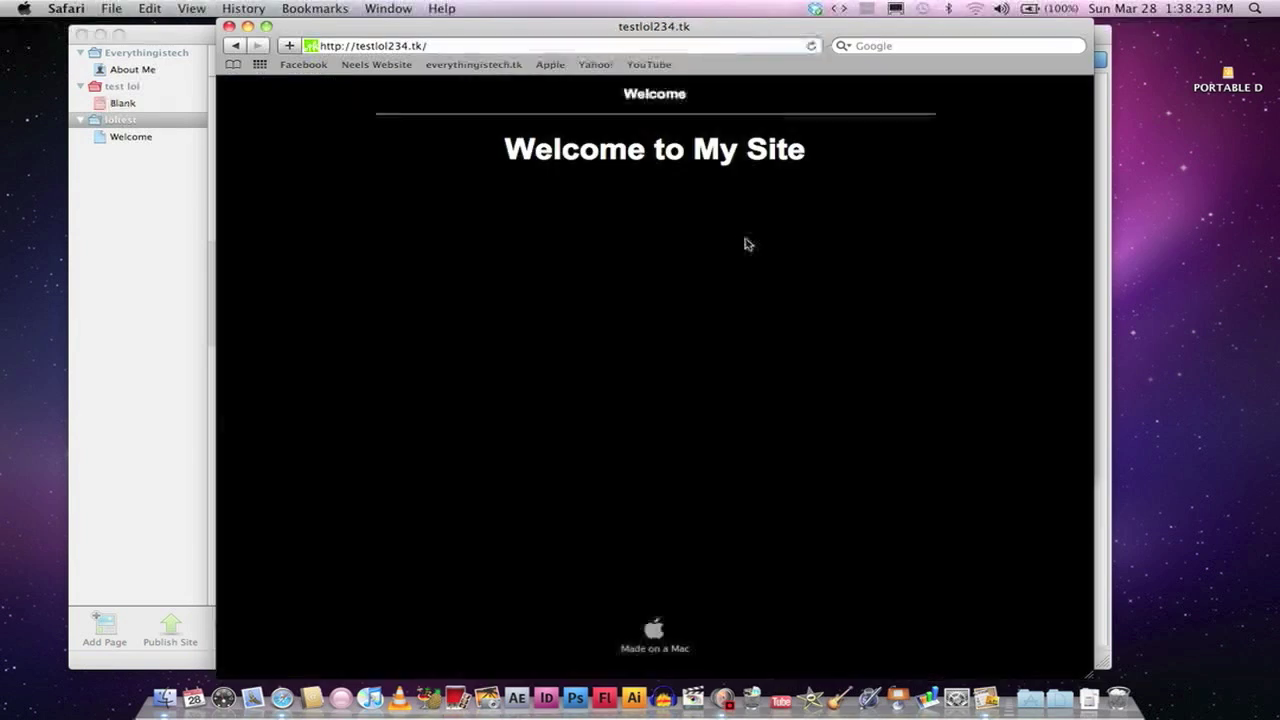
left_click_drag(594, 40, 591, 40)
left_click(591, 43)
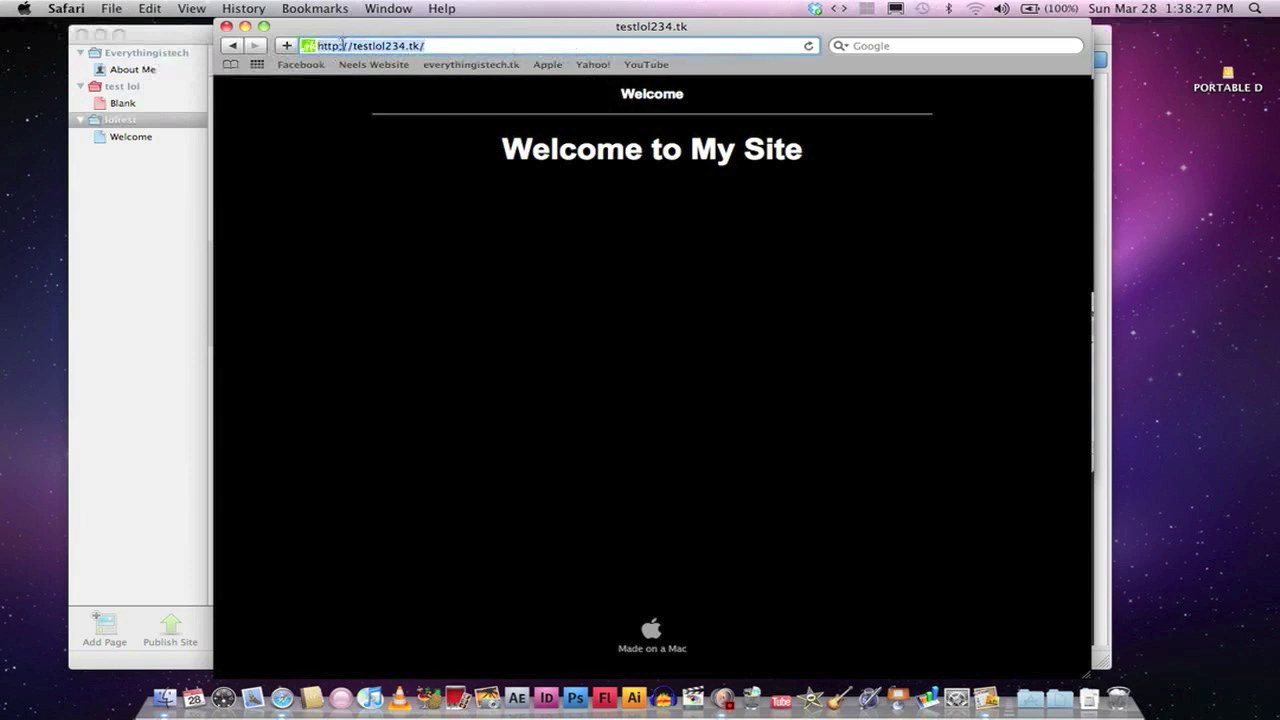
right_click(341, 45)
left_click(374, 52)
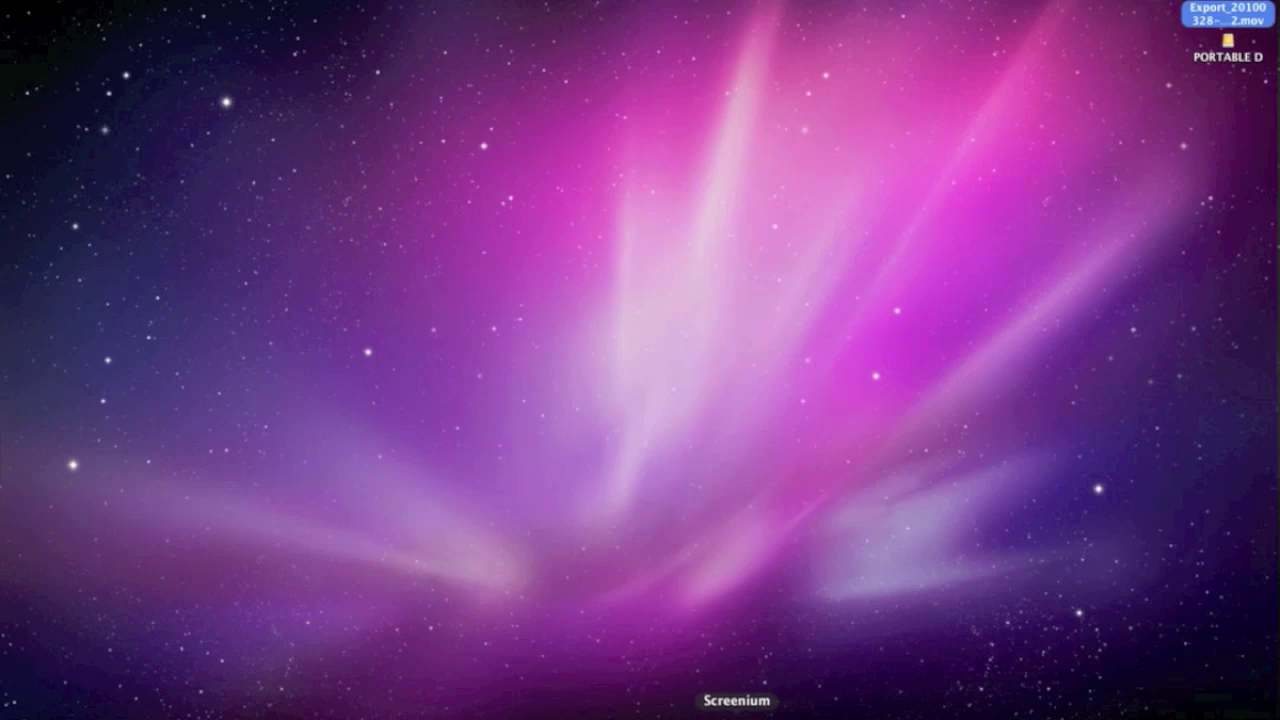
right_click(737, 712)
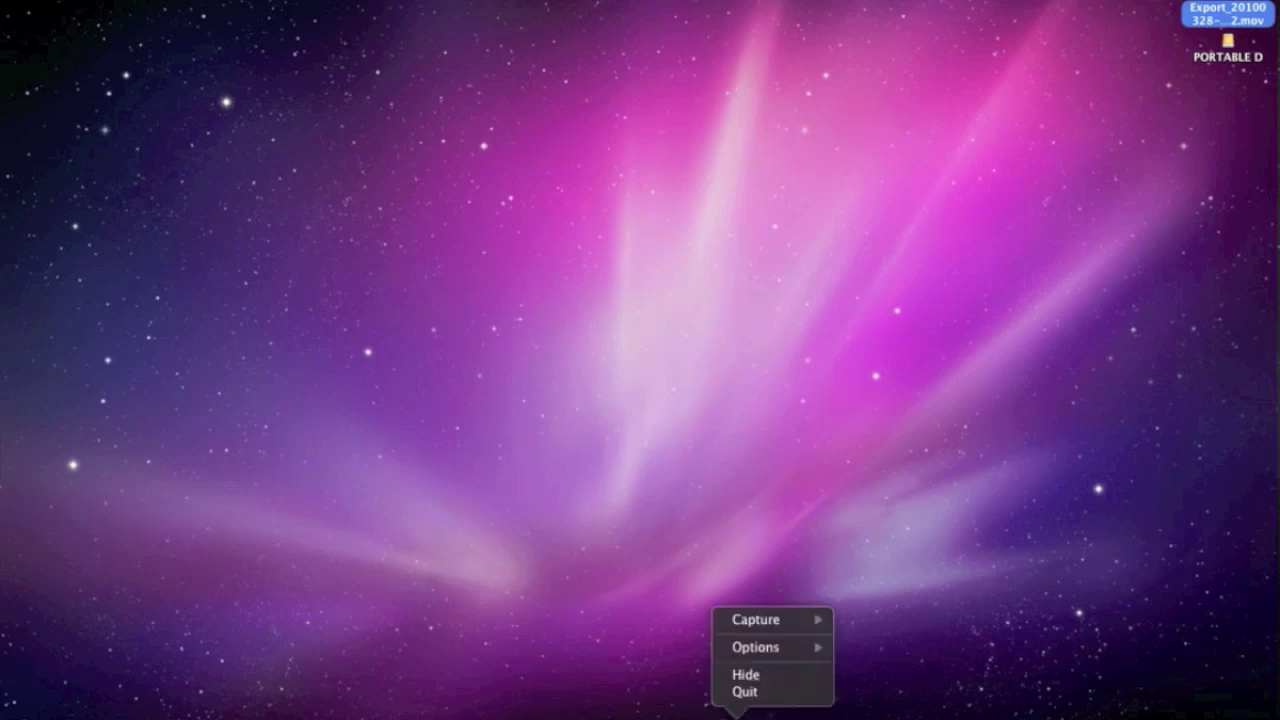
mouse_move(776, 622)
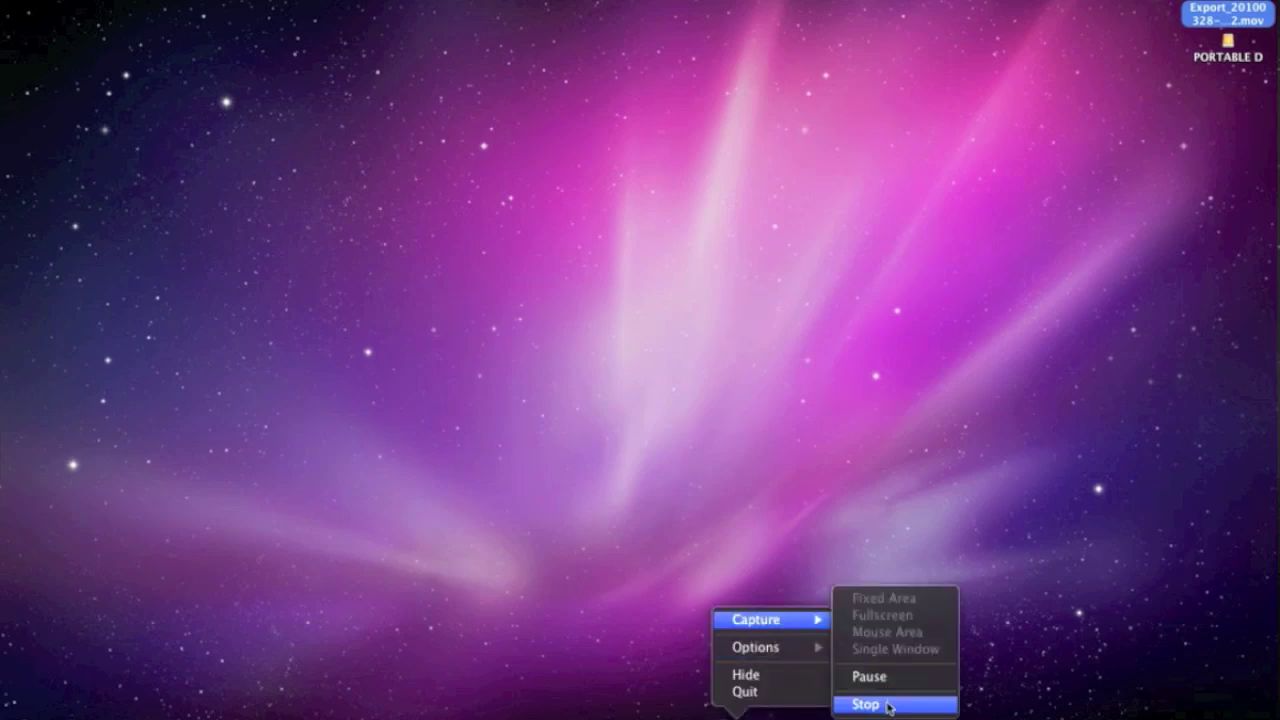